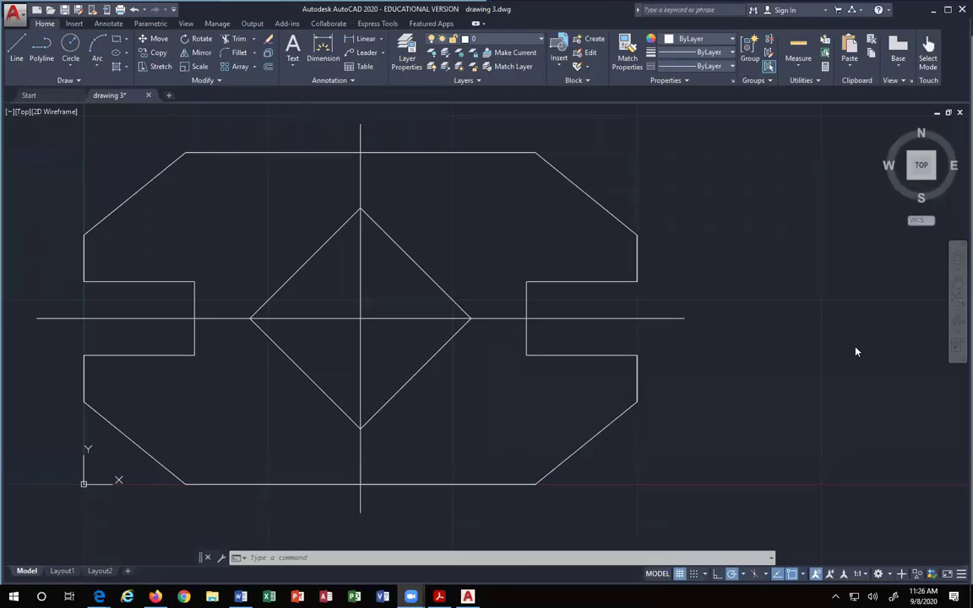
Load border.dwg from the EMTEC (F:) drive via Insert > Blocks from Other Drawings.
{"action": "scroll", "coordinate": [393, 318], "scroll_direction": "down", "scroll_amount": 2}
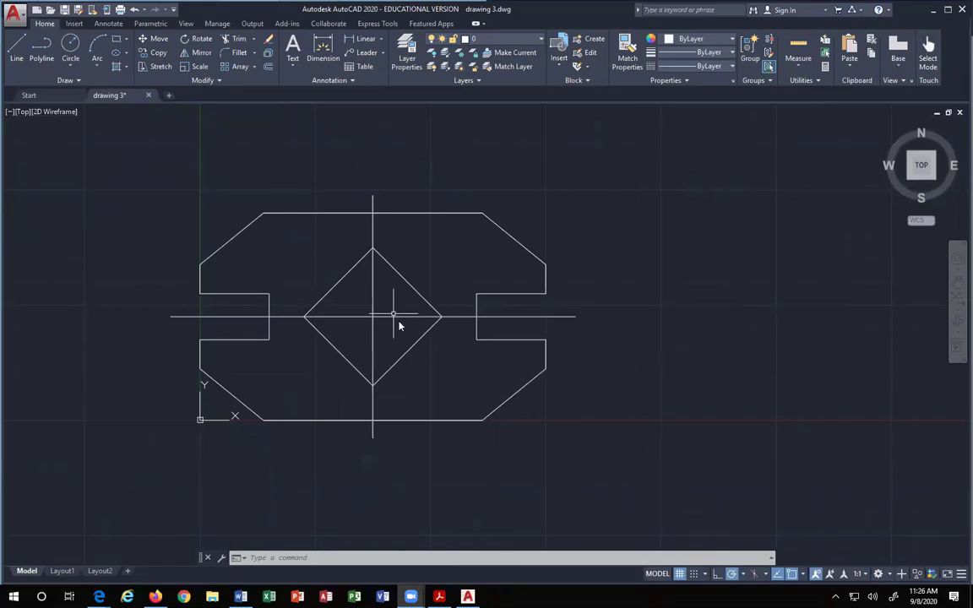
{"action": "left_click", "coordinate": [396, 376]}
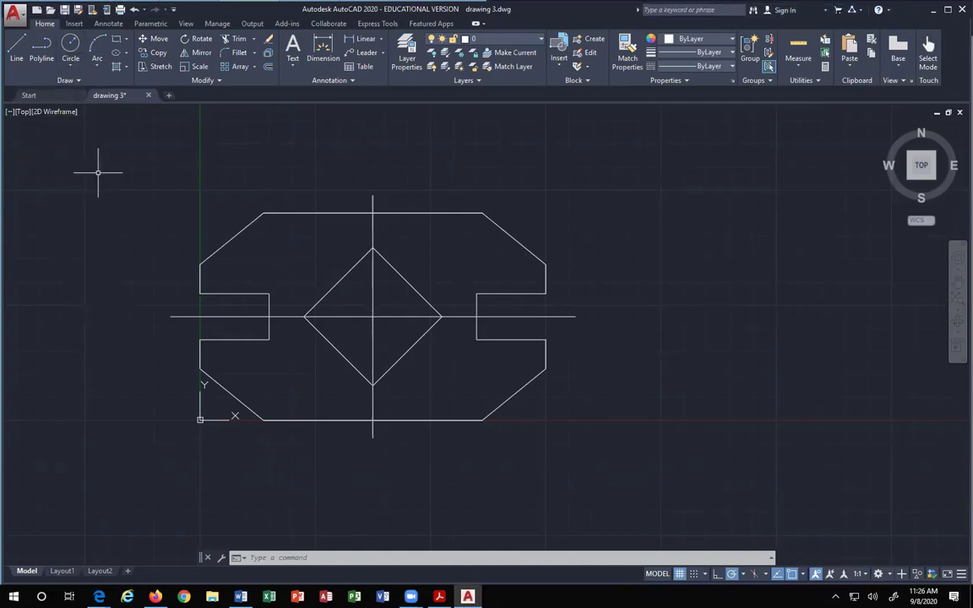
{"action": "left_click", "coordinate": [75, 24]}
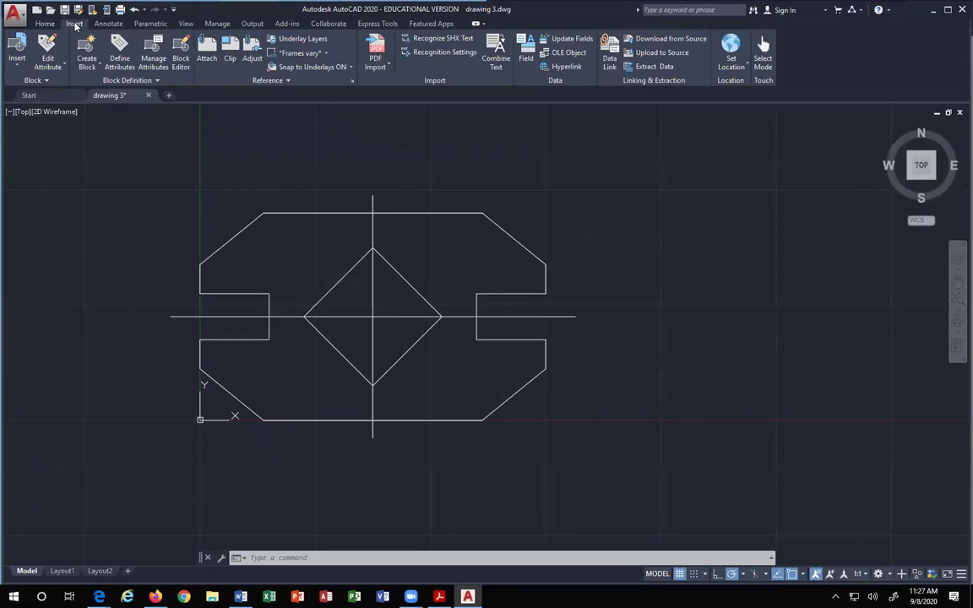
{"action": "left_click", "coordinate": [17, 55]}
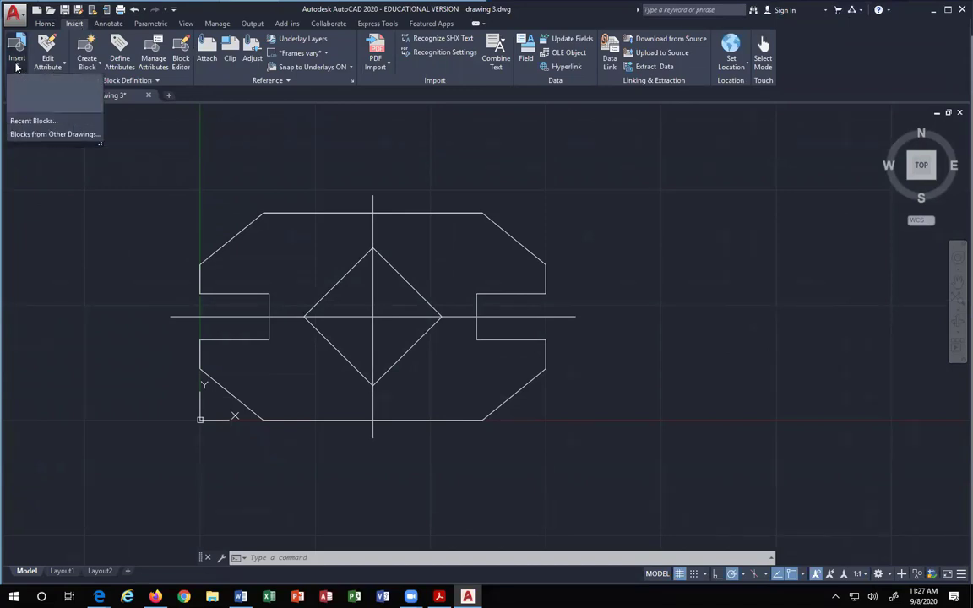
{"action": "left_click", "coordinate": [34, 134]}
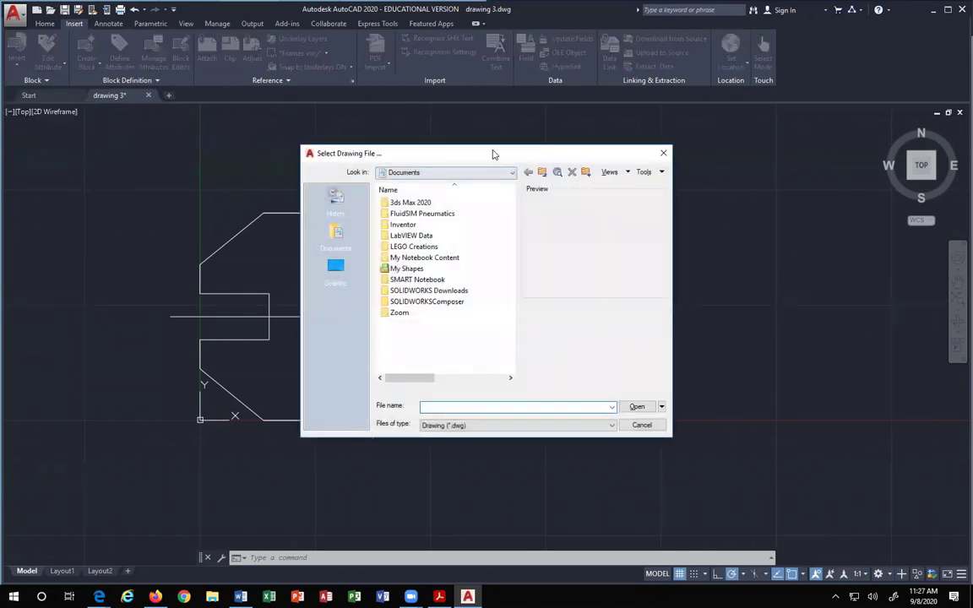
{"action": "left_click_drag", "start_coordinate": [495, 154], "coordinate": [411, 67]}
{"action": "left_click", "coordinate": [363, 84]}
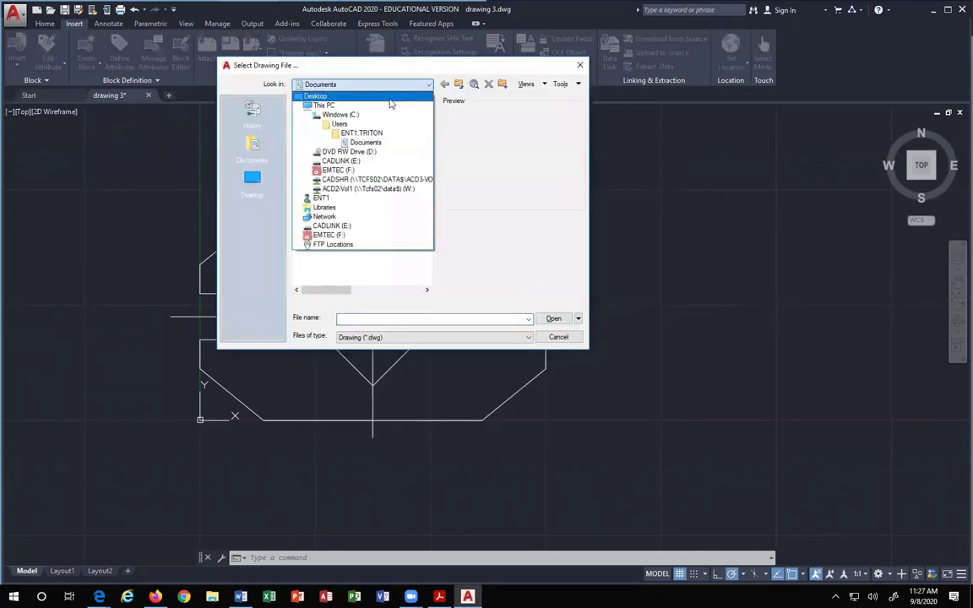
{"action": "left_click", "coordinate": [336, 170]}
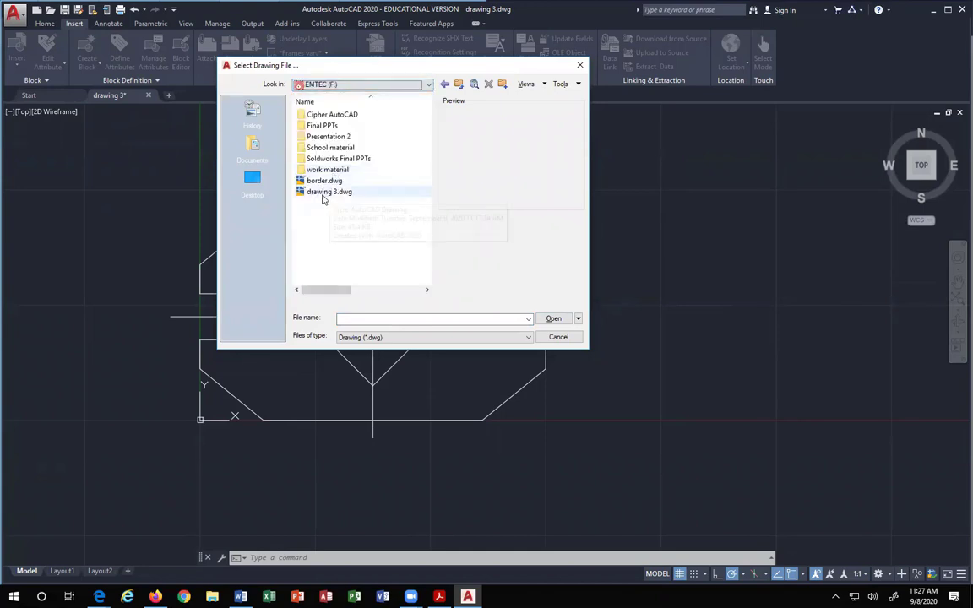
{"action": "left_click", "coordinate": [320, 182]}
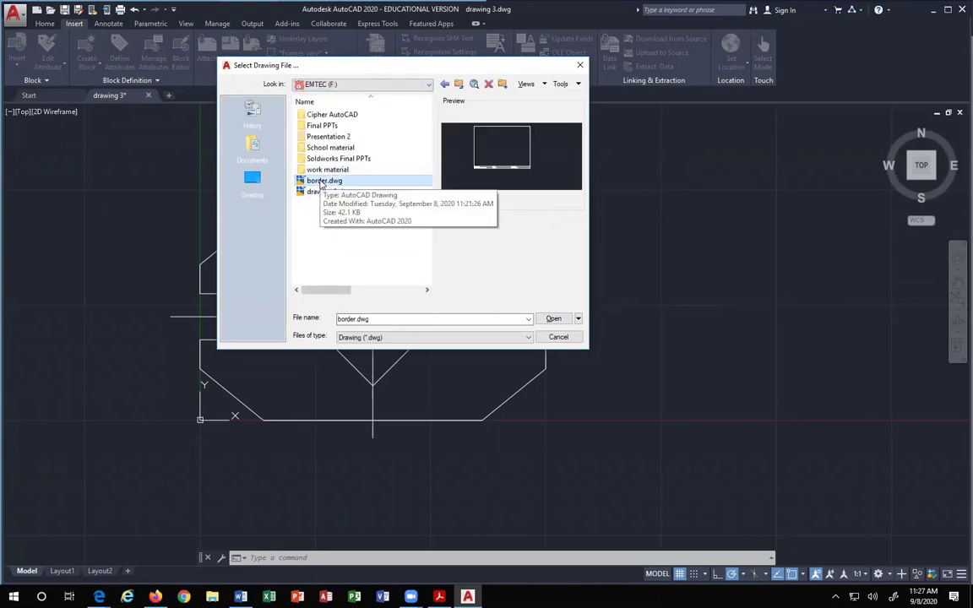
{"action": "left_click", "coordinate": [554, 320]}
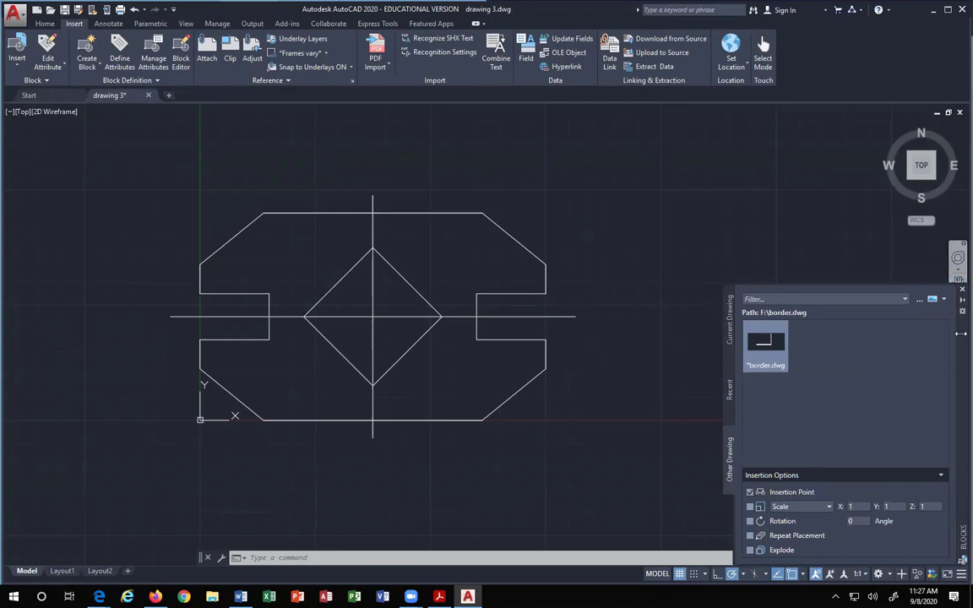
Move the Blocks palette nearer the drawing and start inserting the border.dwg block.
{"action": "left_click_drag", "start_coordinate": [956, 344], "coordinate": [805, 190]}
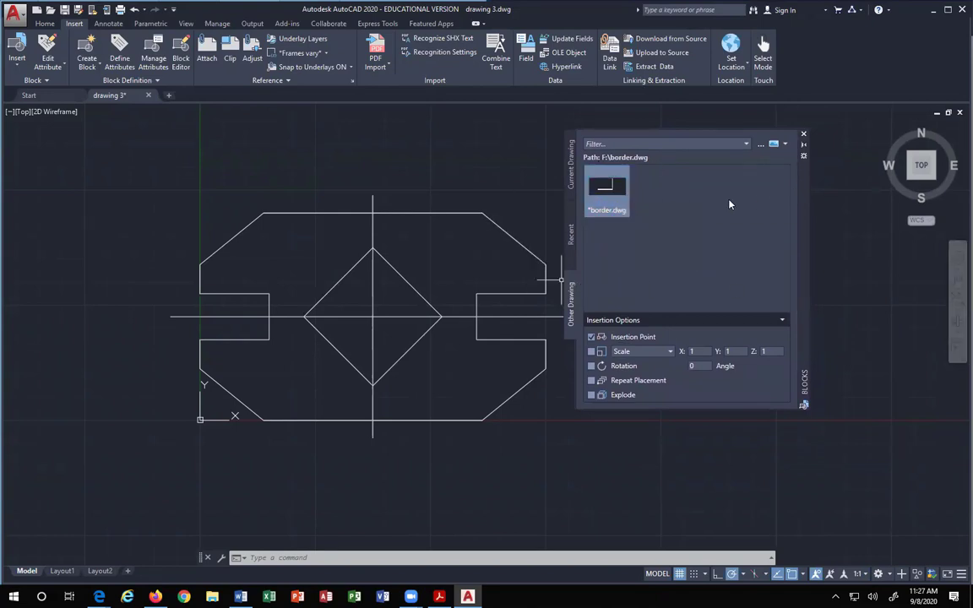
{"action": "left_click", "coordinate": [602, 192]}
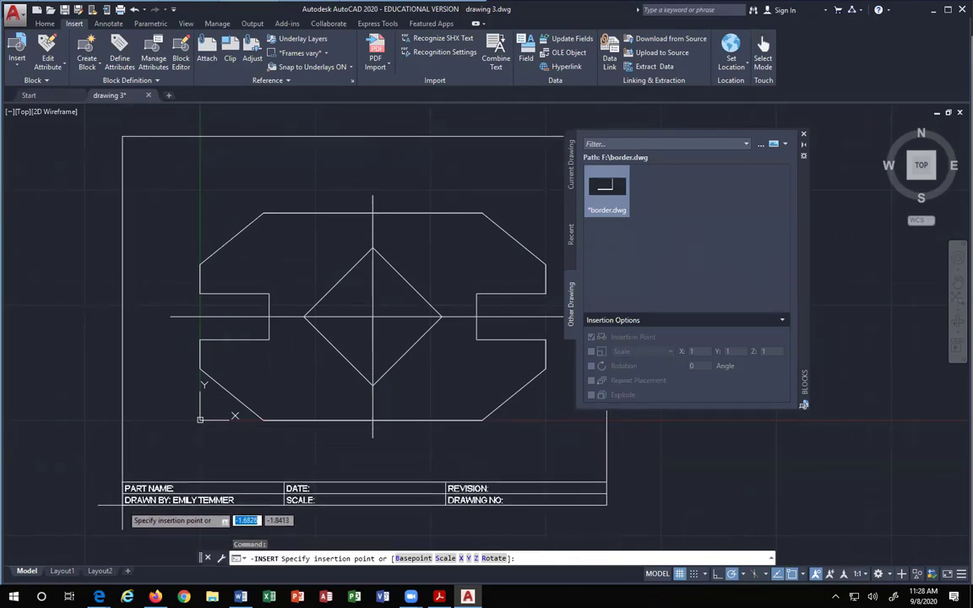
Place the border block at a point around the shim outline in model space.
{"action": "left_click", "coordinate": [129, 504]}
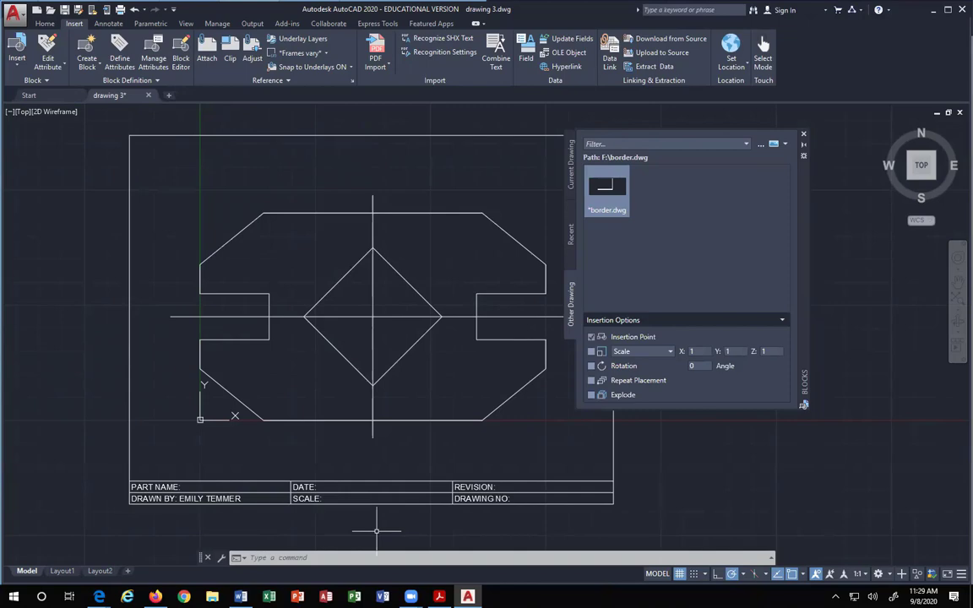
Erase the border from model space and switch to the Layout1 sheet.
{"action": "left_click", "coordinate": [364, 480]}
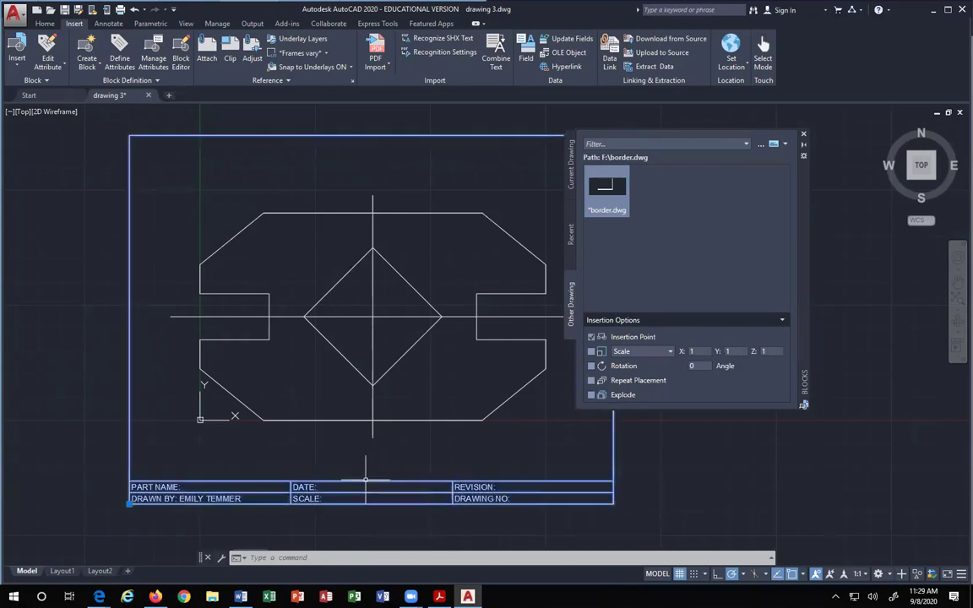
{"action": "key", "text": "Delete"}
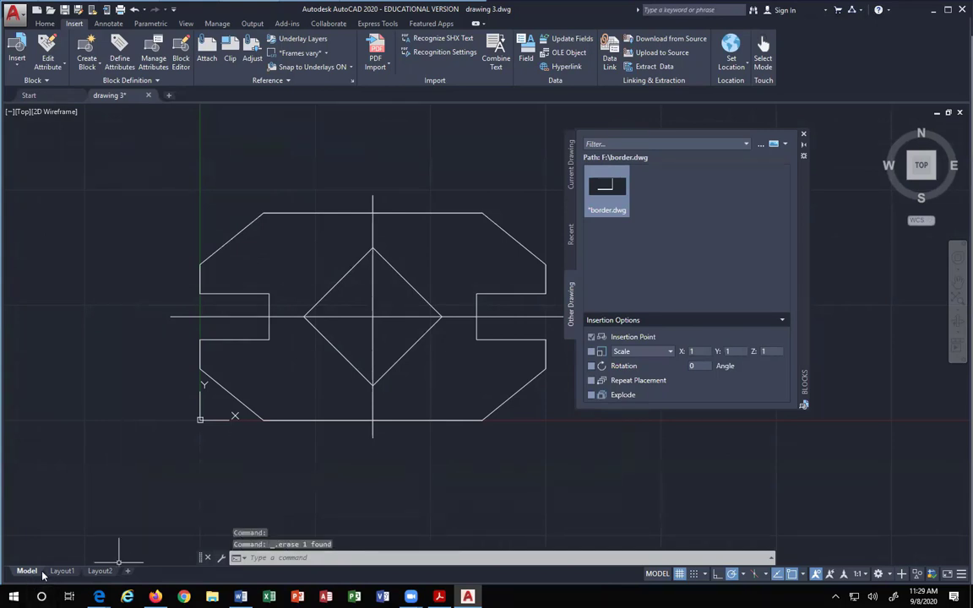
{"action": "left_click", "coordinate": [62, 572]}
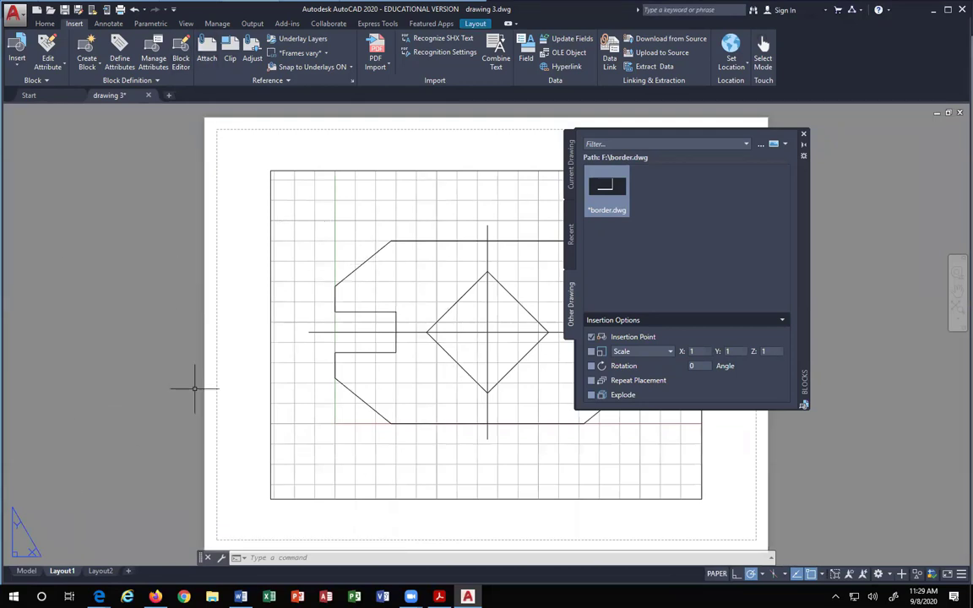
{"action": "left_click", "coordinate": [27, 571]}
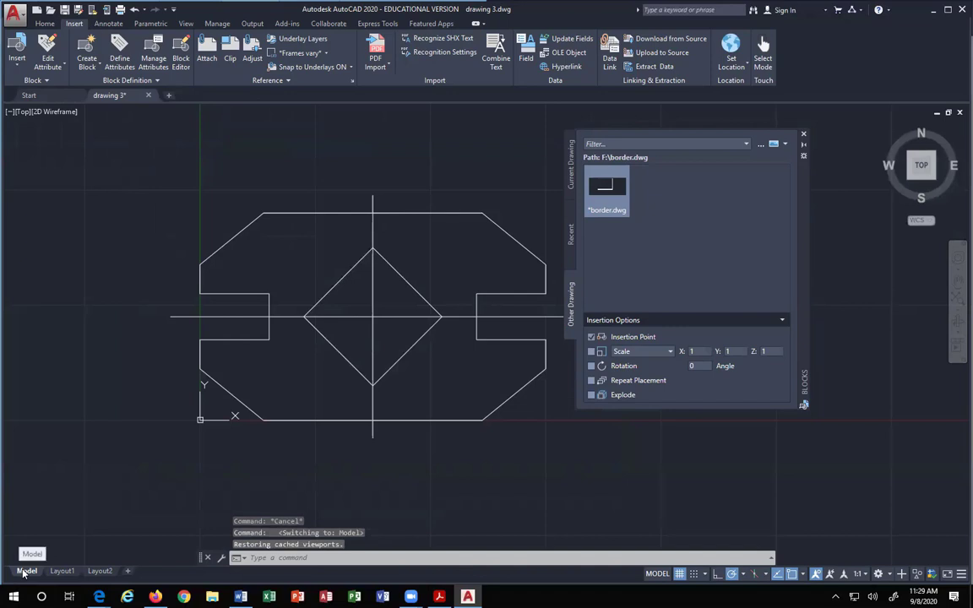
{"action": "left_click", "coordinate": [61, 572]}
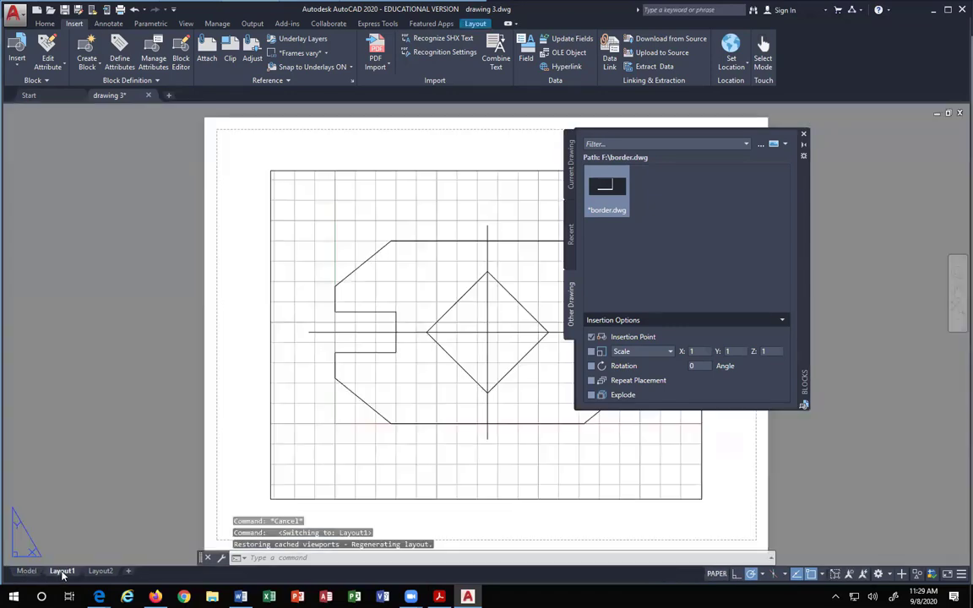
Insert the border block on Layout1 at 0,0,0 and dismiss the Blocks palette.
{"action": "left_click", "coordinate": [606, 188]}
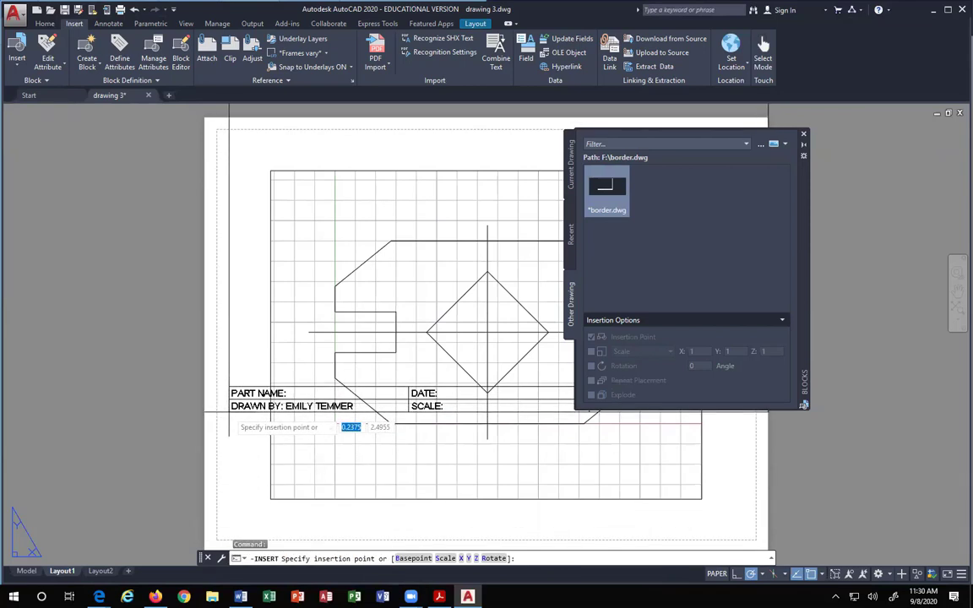
{"action": "type", "text": "0"}
{"action": "key", "text": "Tab"}
{"action": "type", "text": "0"}
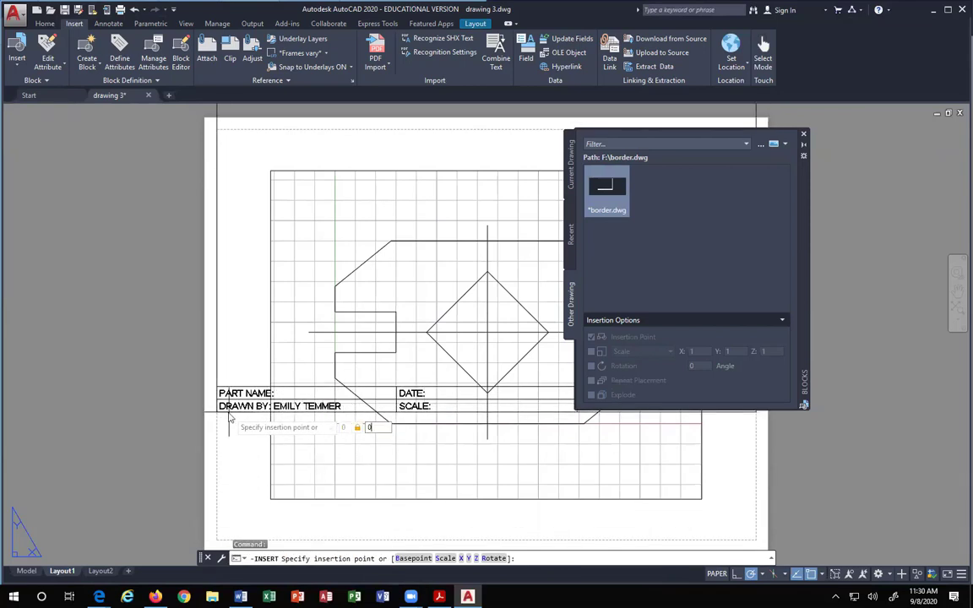
{"action": "key", "text": "Tab"}
{"action": "type", "text": "0"}
{"action": "key", "text": "Return"}
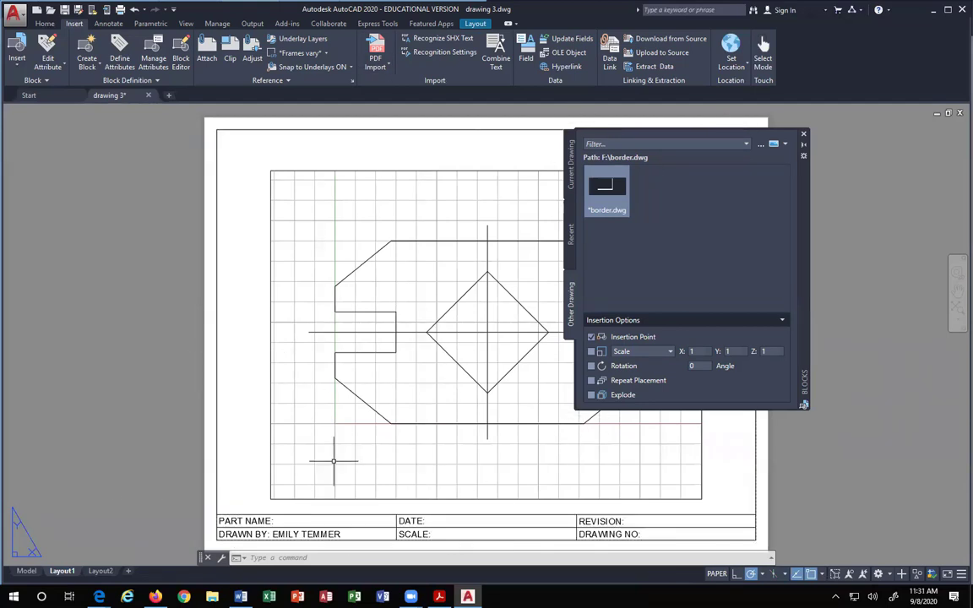
{"action": "key", "text": "Escape"}
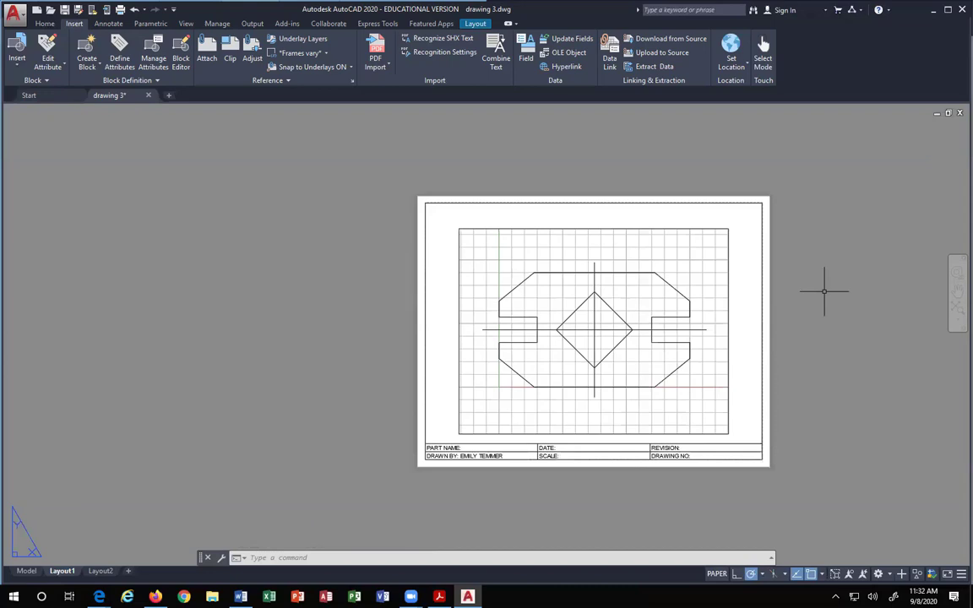
Delete the stray diagonal line across the diamond inside the viewport, then return to paper space.
{"action": "scroll", "coordinate": [825, 283], "scroll_direction": "up", "scroll_amount": 3}
{"action": "scroll", "coordinate": [826, 283], "scroll_direction": "down", "scroll_amount": 3}
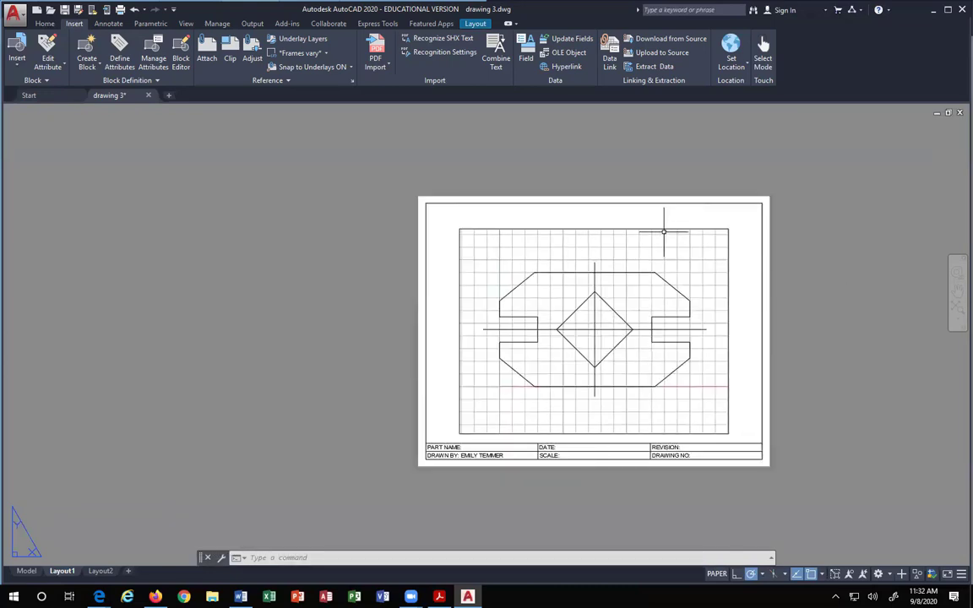
{"action": "left_click", "coordinate": [621, 224]}
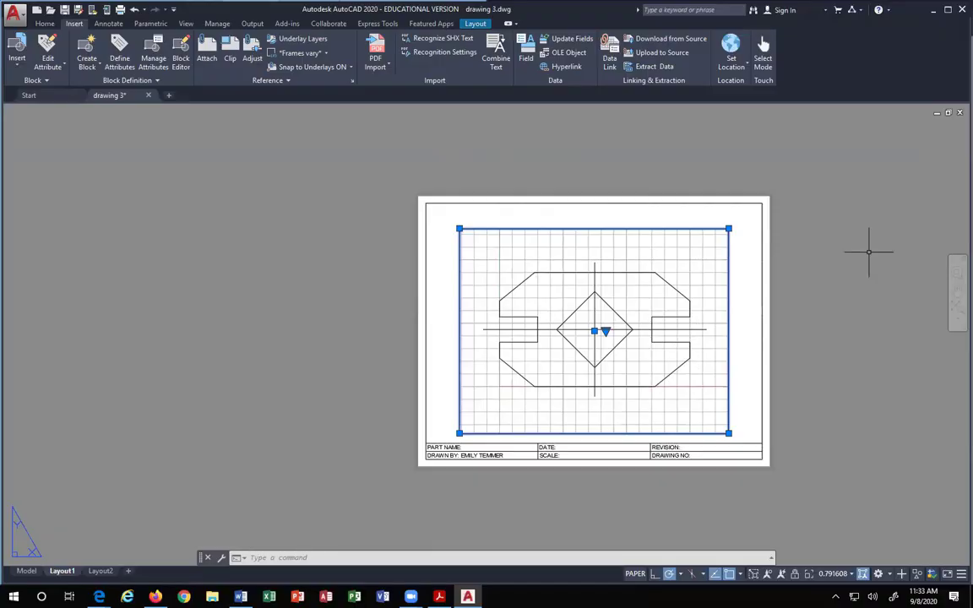
{"action": "left_click", "coordinate": [27, 571]}
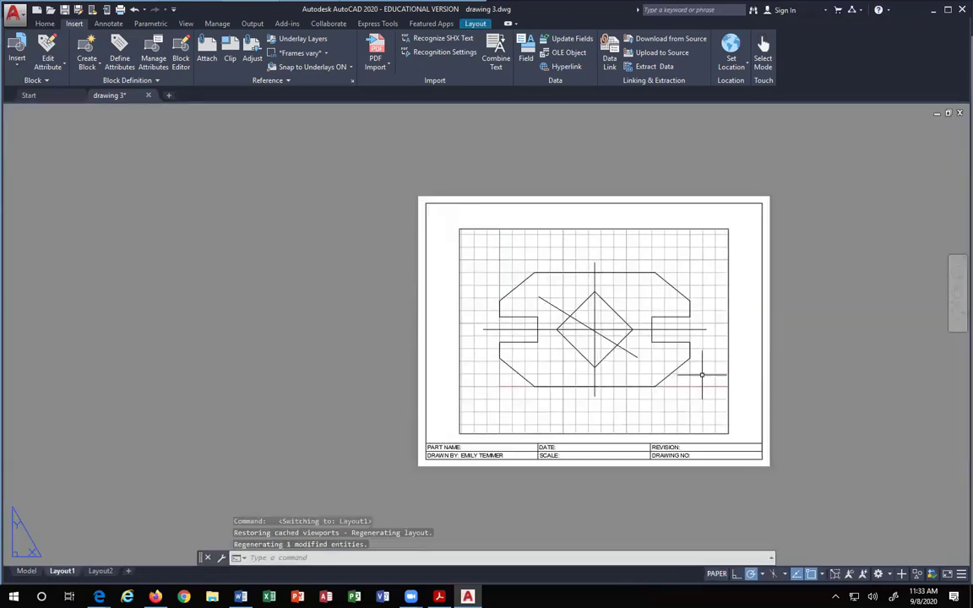
{"action": "left_click", "coordinate": [701, 374]}
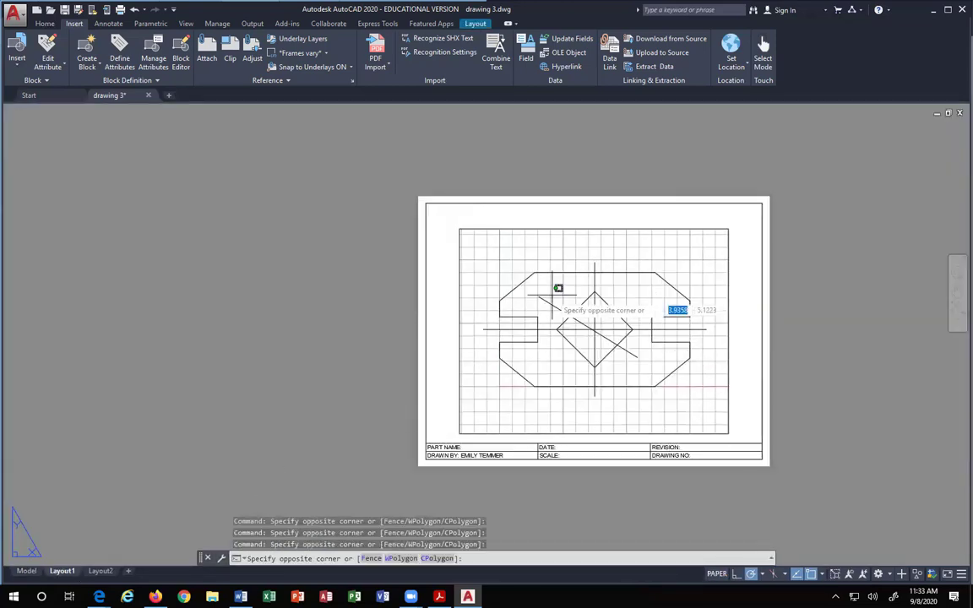
{"action": "left_click", "coordinate": [559, 279]}
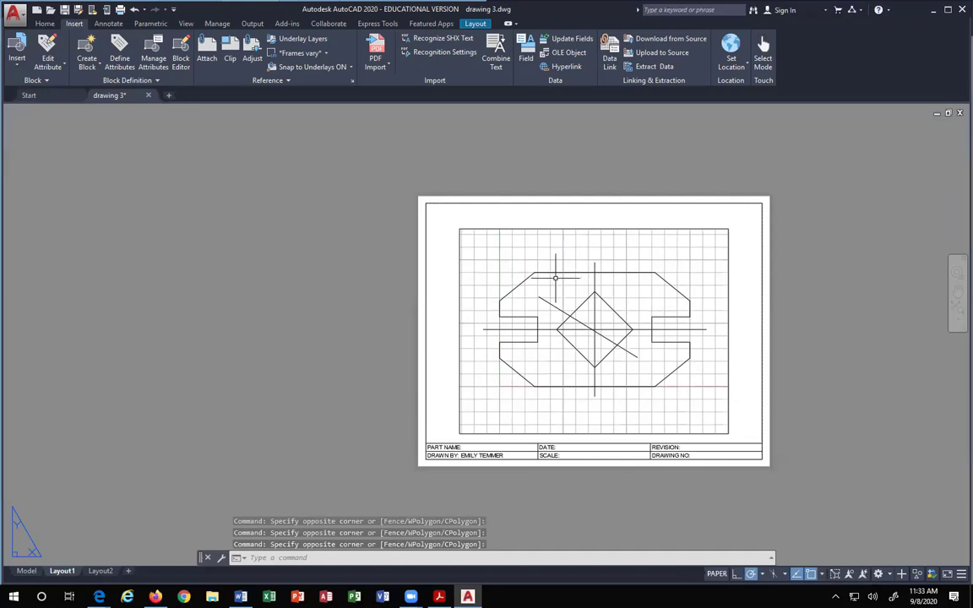
{"action": "double_click", "coordinate": [556, 277]}
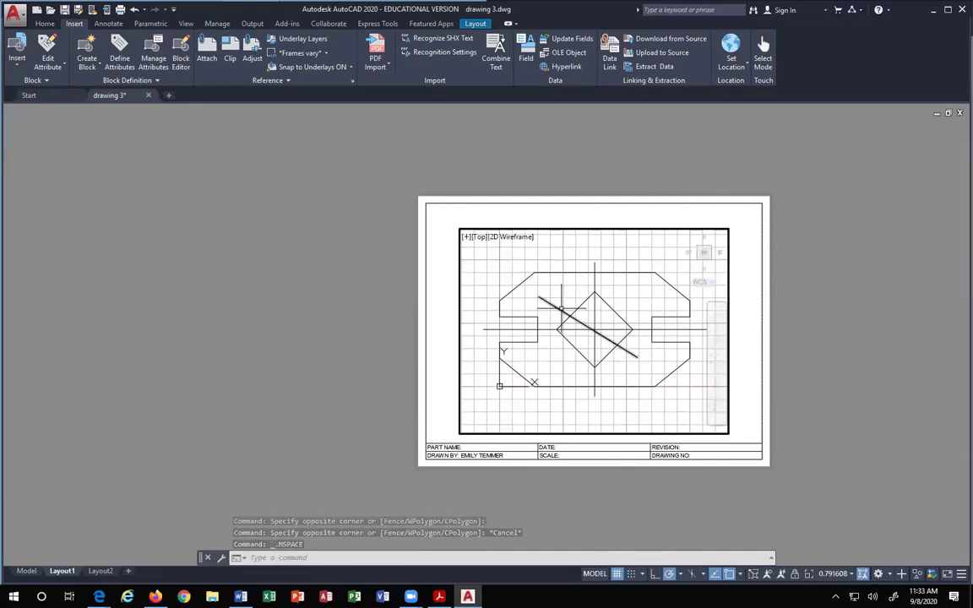
{"action": "left_click", "coordinate": [560, 310]}
{"action": "key", "text": "Delete"}
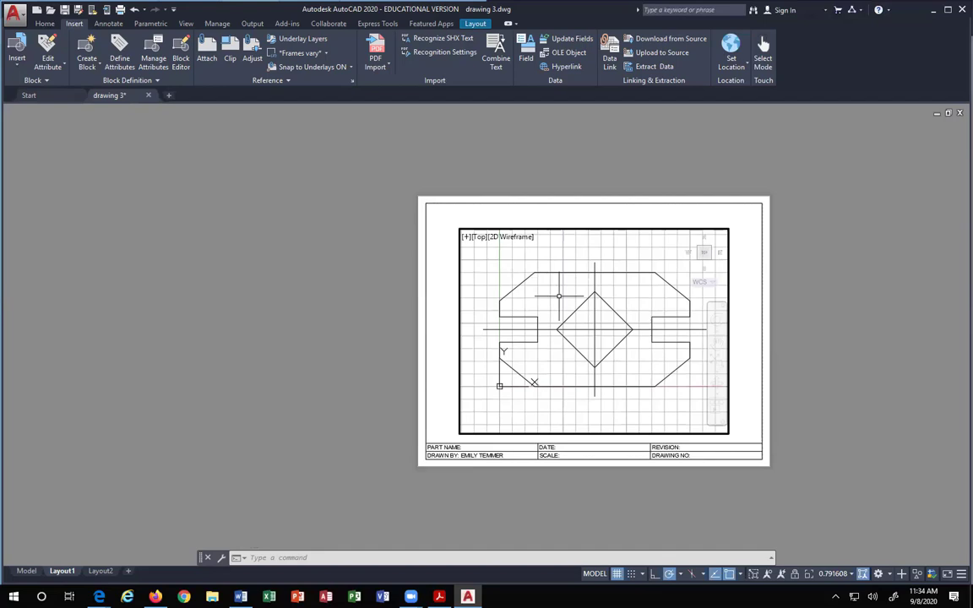
{"action": "double_click", "coordinate": [807, 339]}
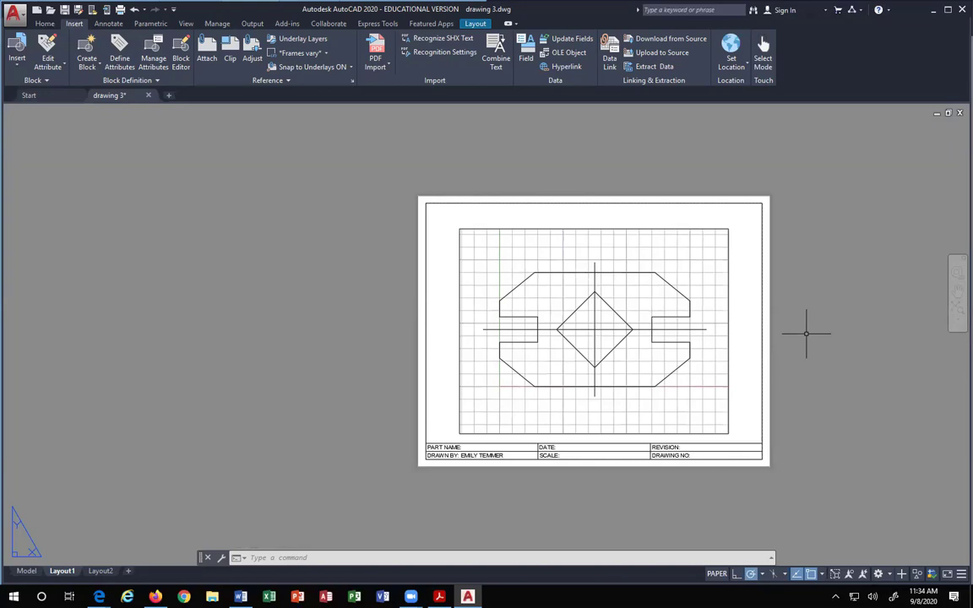
Stretch the viewport's corners to the border's top-right and bottom-left corners.
{"action": "left_click", "coordinate": [668, 228]}
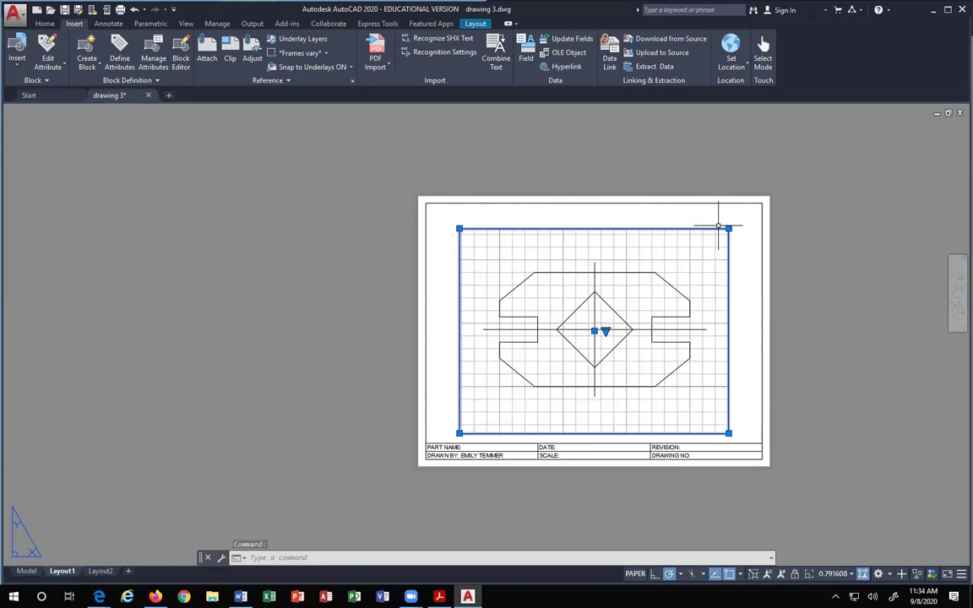
{"action": "left_click", "coordinate": [728, 229]}
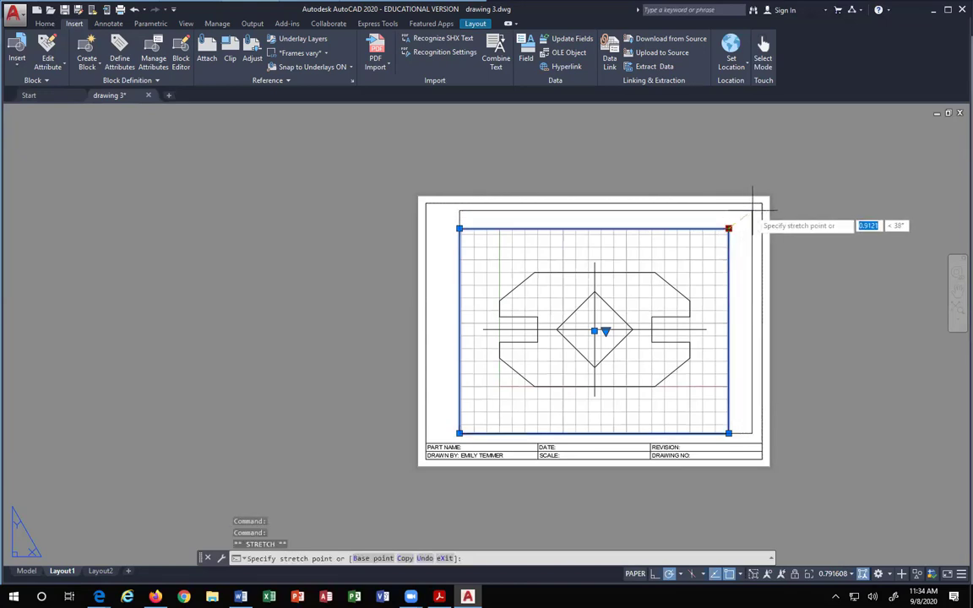
{"action": "left_click", "coordinate": [761, 203]}
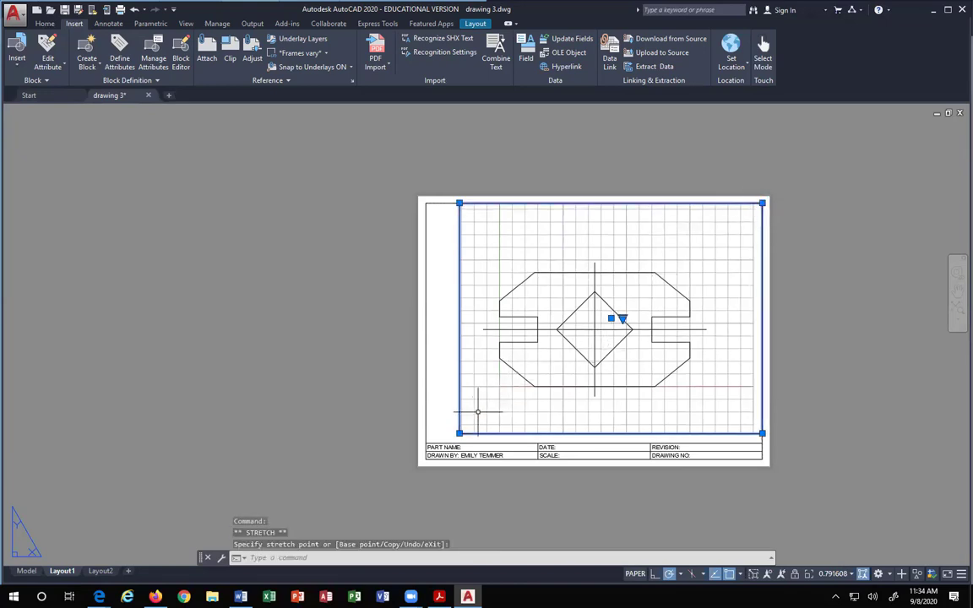
{"action": "left_click", "coordinate": [426, 443]}
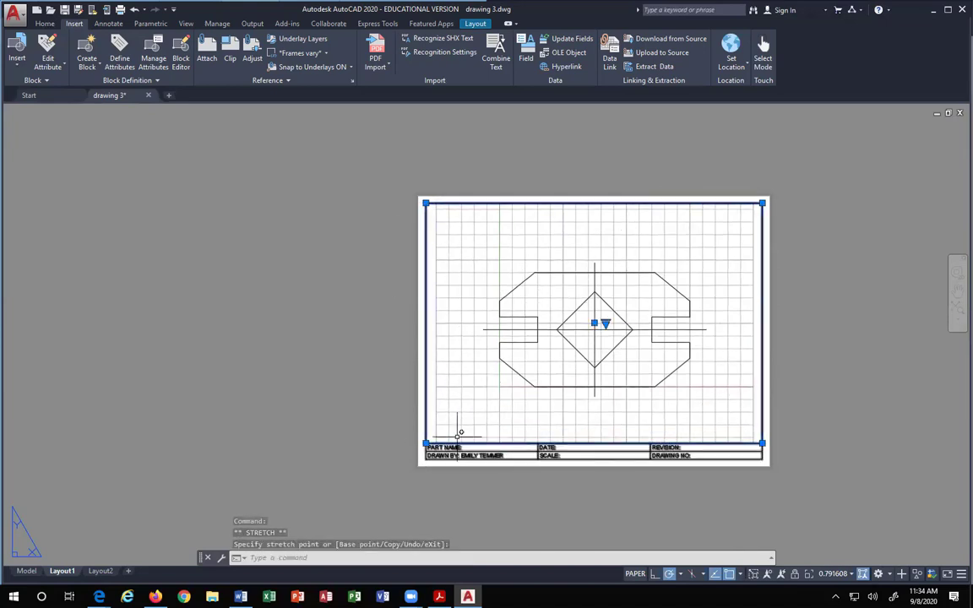
{"action": "key", "text": "Escape"}
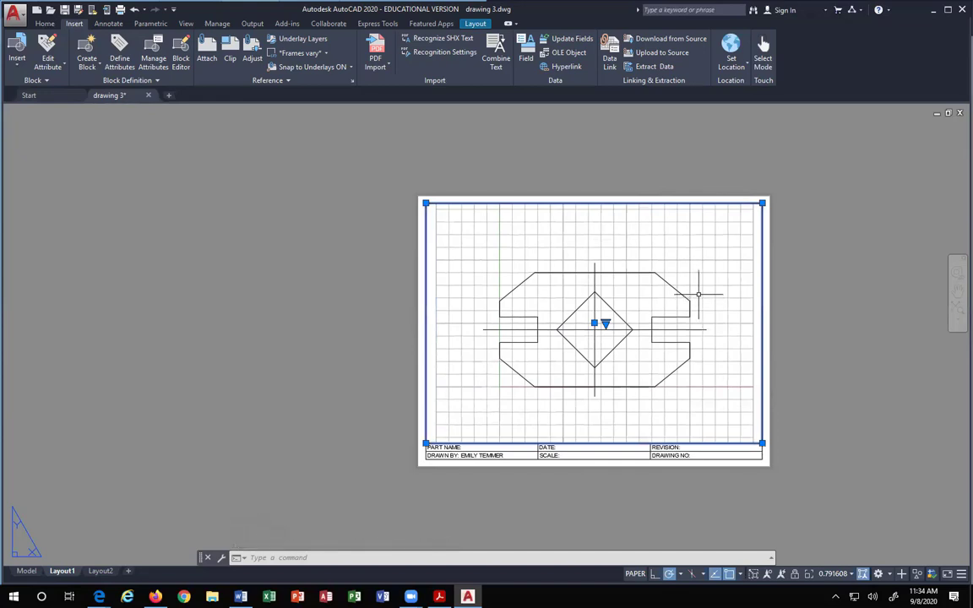
Set the Layout1 viewport scale to 1:1 from the status bar.
{"action": "left_click", "coordinate": [851, 575]}
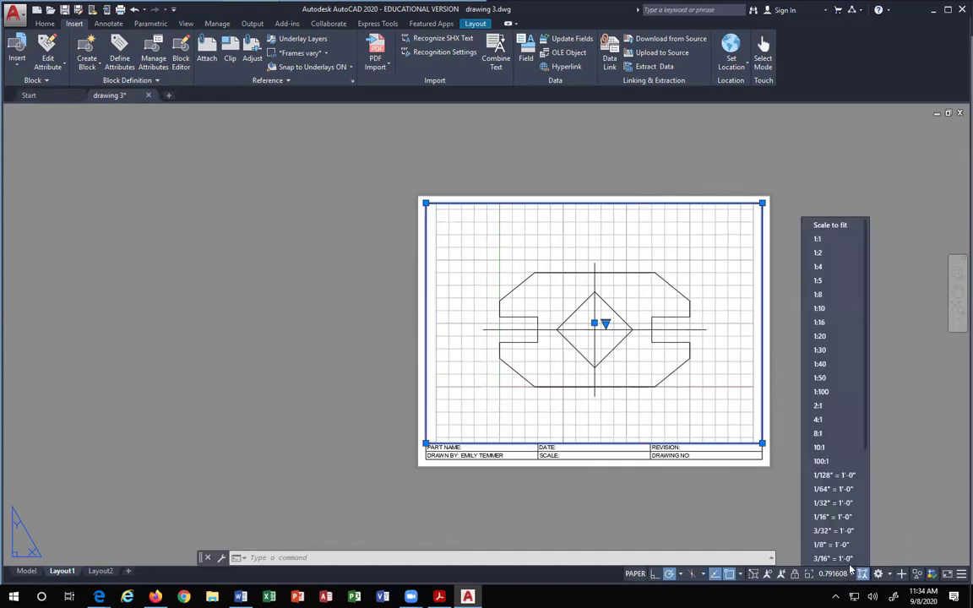
{"action": "left_click", "coordinate": [818, 240]}
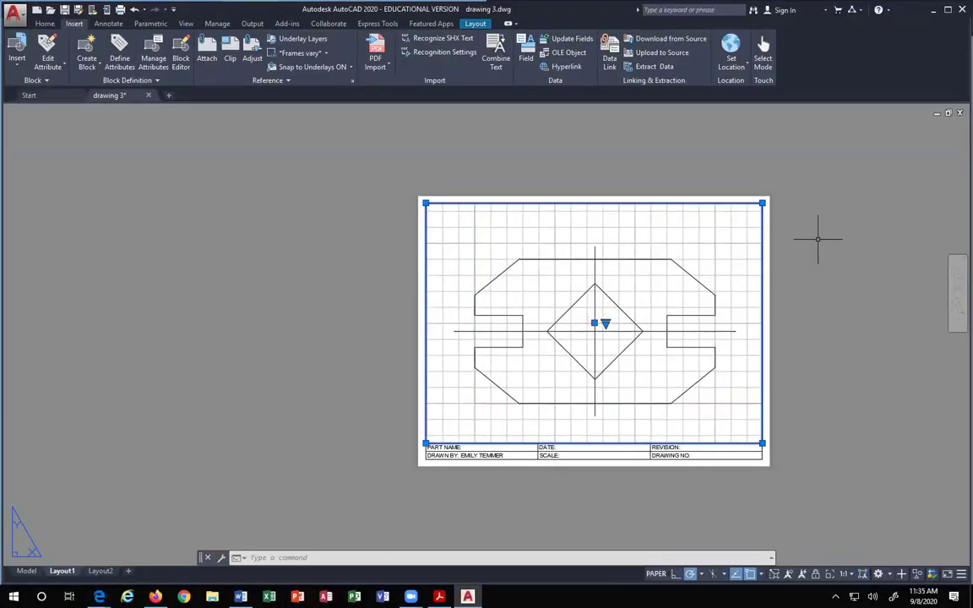
Enter the viewport's model space and zoom in on an angled corner of the shim.
{"action": "double_click", "coordinate": [625, 296]}
{"action": "scroll", "coordinate": [618, 313], "scroll_direction": "down", "scroll_amount": 1}
{"action": "scroll", "coordinate": [619, 313], "scroll_direction": "up", "scroll_amount": 3}
{"action": "scroll", "coordinate": [620, 306], "scroll_direction": "up", "scroll_amount": 3}
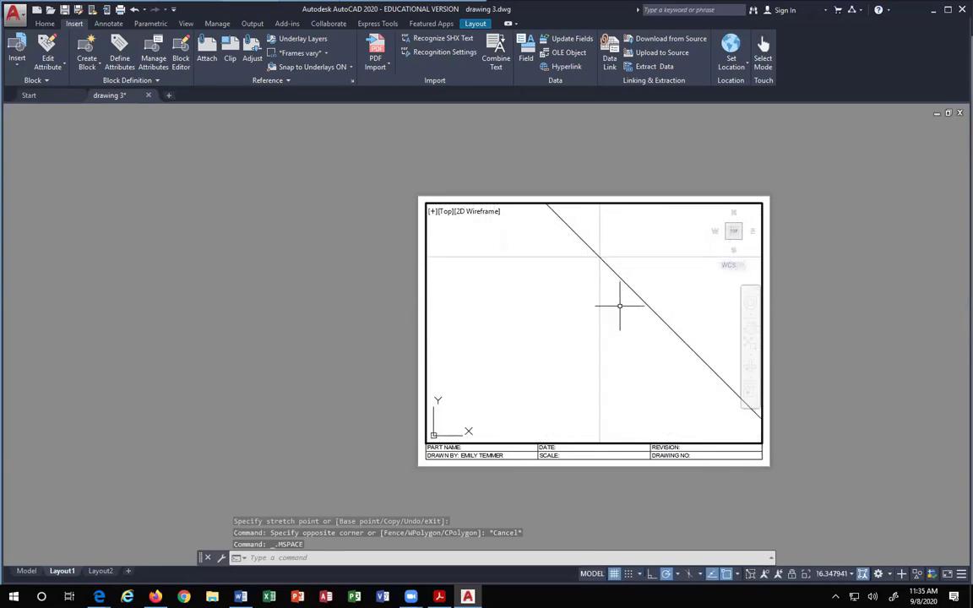
{"action": "scroll", "coordinate": [621, 300], "scroll_direction": "down", "scroll_amount": 5}
{"action": "scroll", "coordinate": [621, 287], "scroll_direction": "up", "scroll_amount": 4}
{"action": "scroll", "coordinate": [621, 287], "scroll_direction": "up", "scroll_amount": 2}
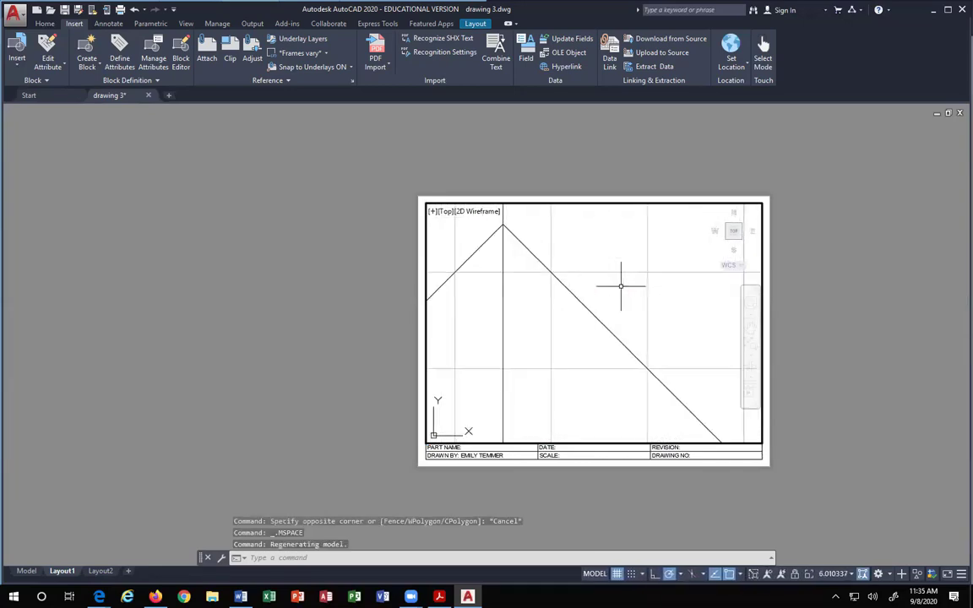
{"action": "scroll", "coordinate": [621, 287], "scroll_direction": "down", "scroll_amount": 6}
{"action": "scroll", "coordinate": [621, 286], "scroll_direction": "up", "scroll_amount": 4}
{"action": "scroll", "coordinate": [621, 287], "scroll_direction": "up", "scroll_amount": 2}
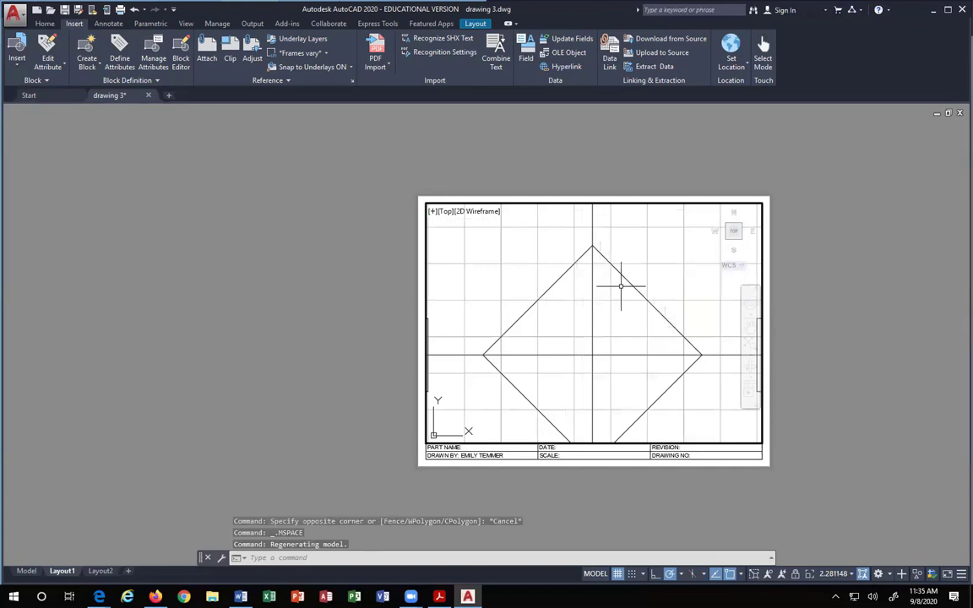
{"action": "scroll", "coordinate": [621, 286], "scroll_direction": "down", "scroll_amount": 5}
{"action": "scroll", "coordinate": [621, 286], "scroll_direction": "up", "scroll_amount": 1}
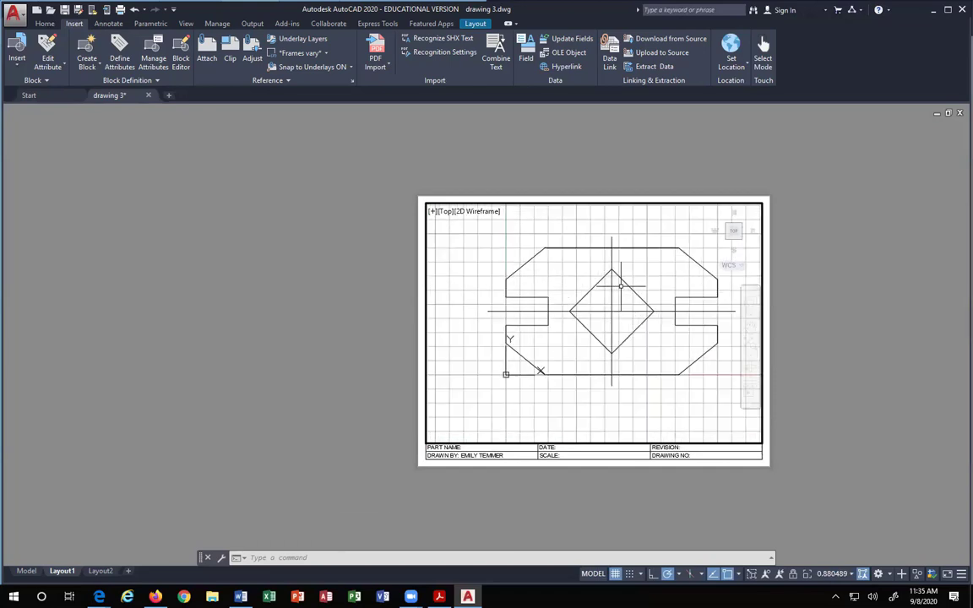
{"action": "scroll", "coordinate": [635, 321], "scroll_direction": "up", "scroll_amount": 6}
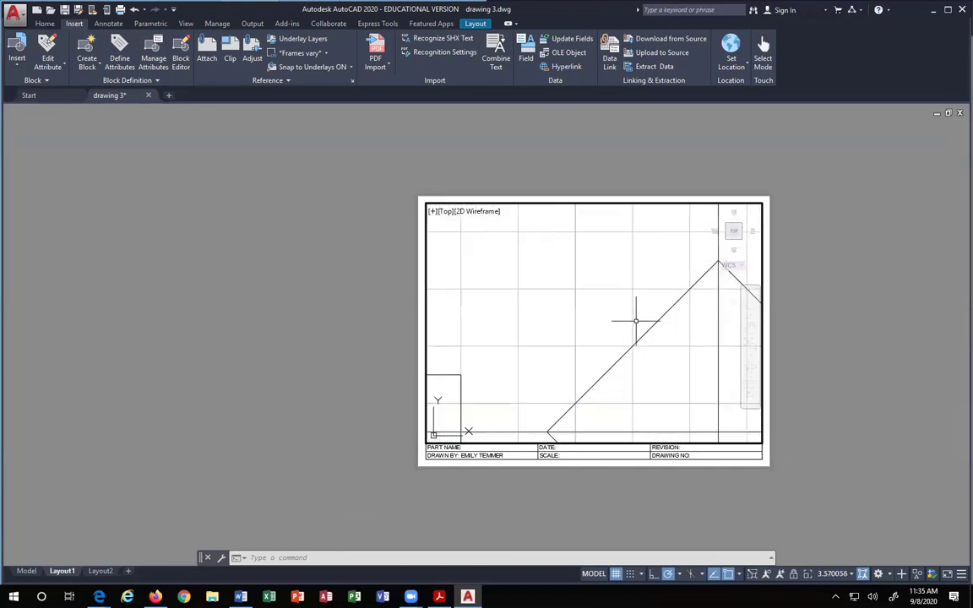
{"action": "scroll", "coordinate": [591, 355], "scroll_direction": "down", "scroll_amount": 5}
{"action": "scroll", "coordinate": [495, 300], "scroll_direction": "up", "scroll_amount": 9}
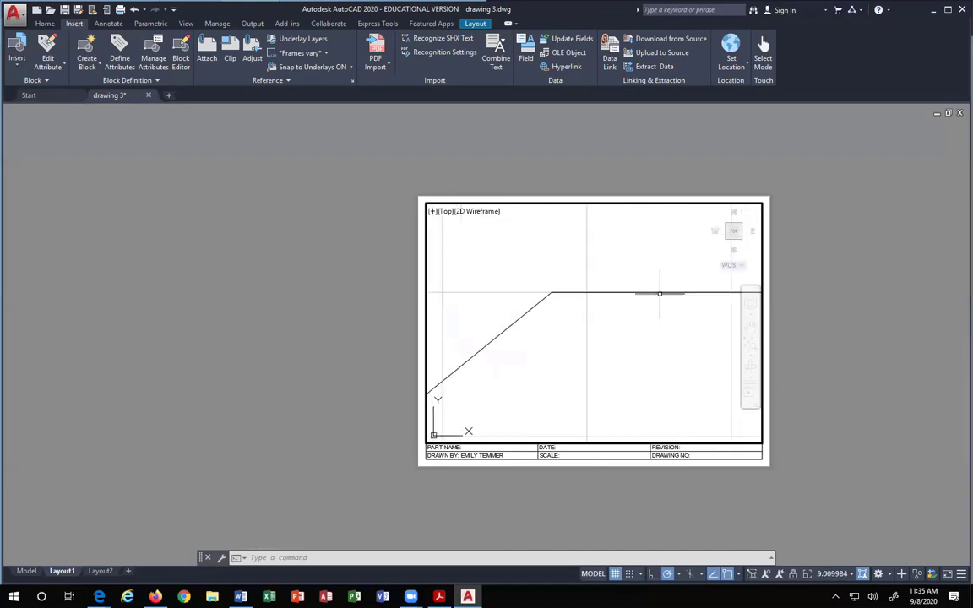
{"action": "scroll", "coordinate": [473, 297], "scroll_direction": "up", "scroll_amount": 3}
{"action": "scroll", "coordinate": [632, 333], "scroll_direction": "down", "scroll_amount": 2}
{"action": "scroll", "coordinate": [590, 302], "scroll_direction": "up", "scroll_amount": 2}
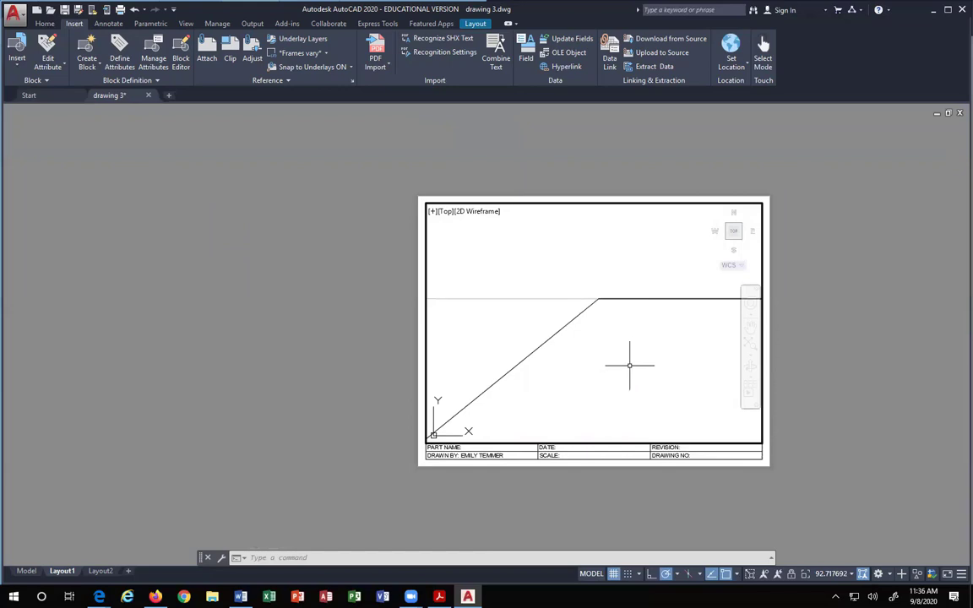
Reset the viewport to 1:1, then pan and zoom to extents so the whole shim is centred.
{"action": "left_click", "coordinate": [849, 576]}
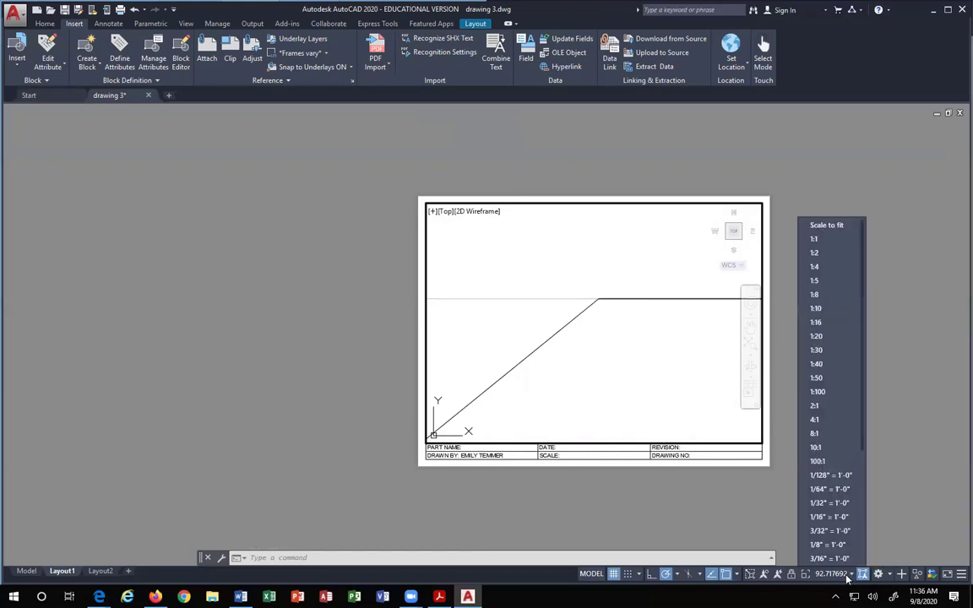
{"action": "left_click", "coordinate": [816, 241]}
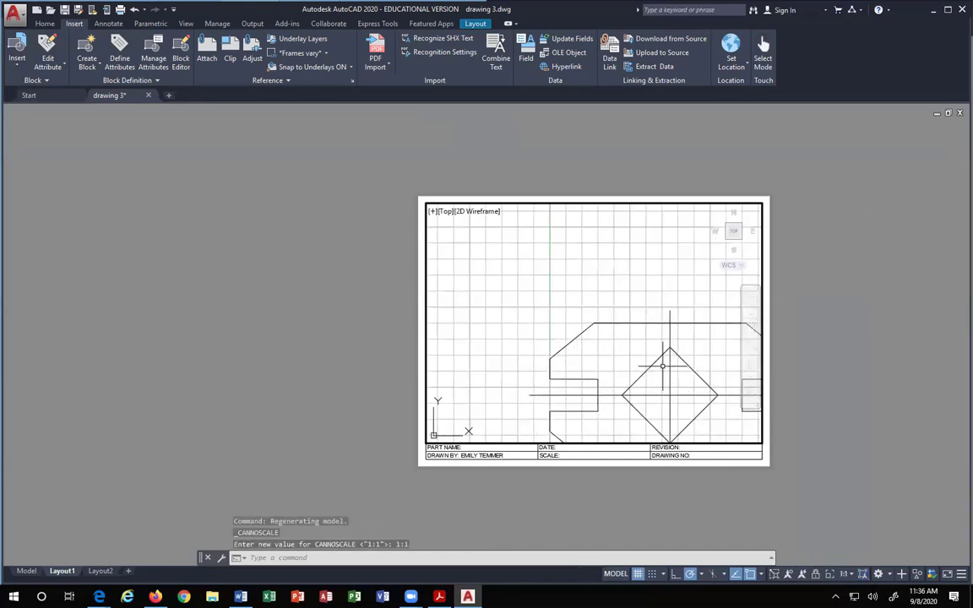
{"action": "middle_click_drag", "start_coordinate": [679, 388], "coordinate": [600, 314]}
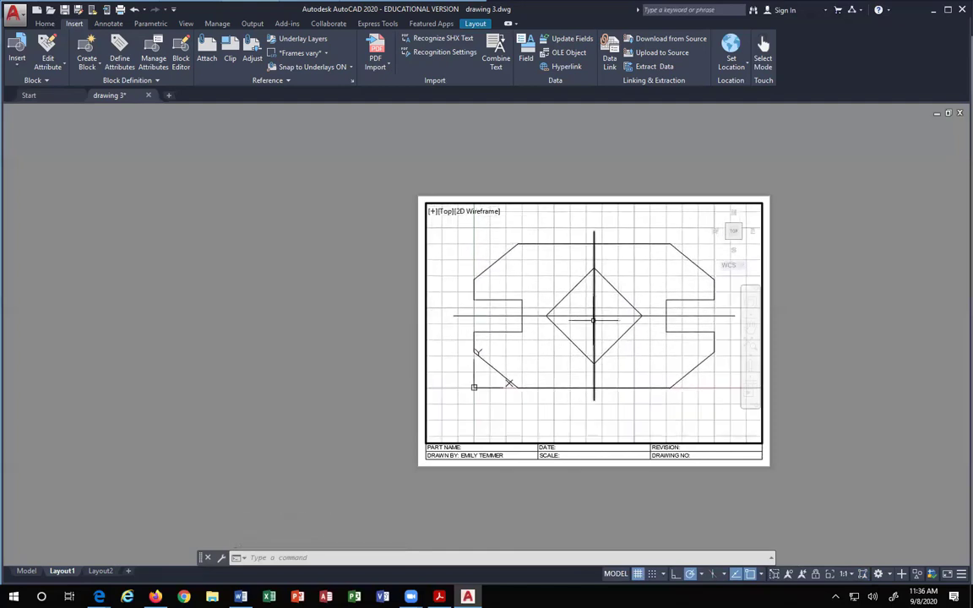
{"action": "middle_click", "coordinate": [462, 253]}
{"action": "middle_click", "coordinate": [461, 253]}
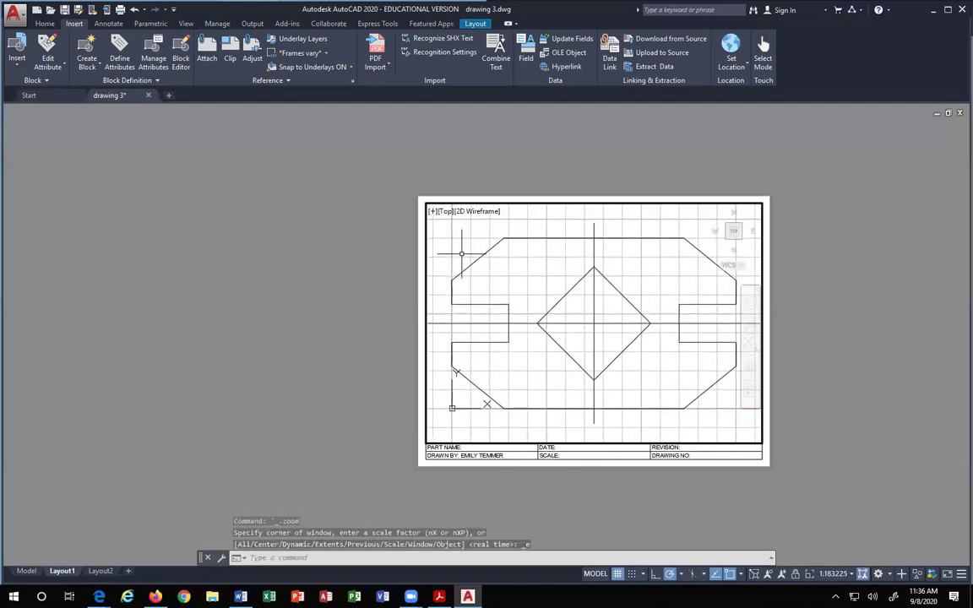
{"action": "middle_click_drag", "start_coordinate": [522, 277], "coordinate": [521, 277]}
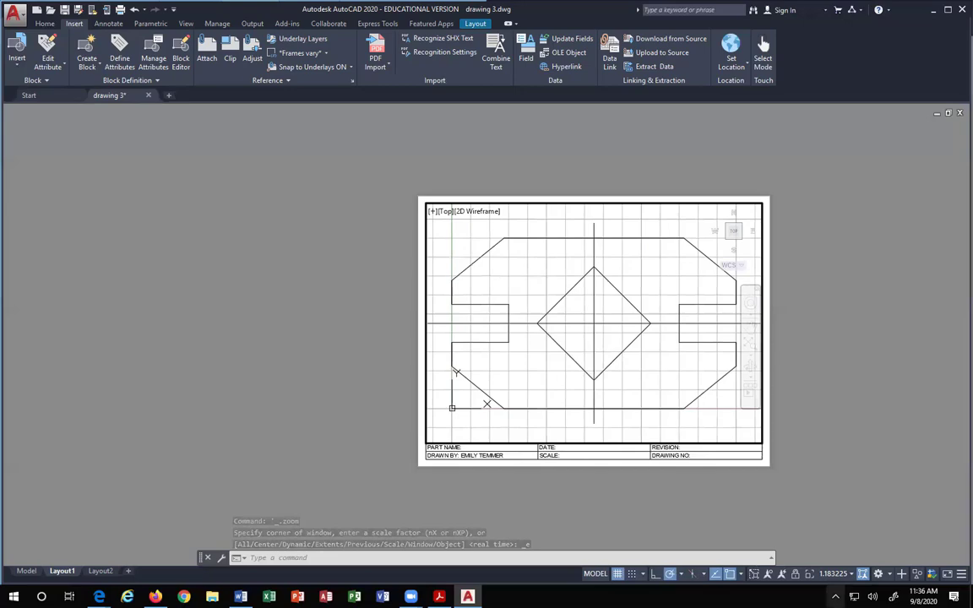
{"action": "scroll", "coordinate": [625, 291], "scroll_direction": "down", "scroll_amount": 6}
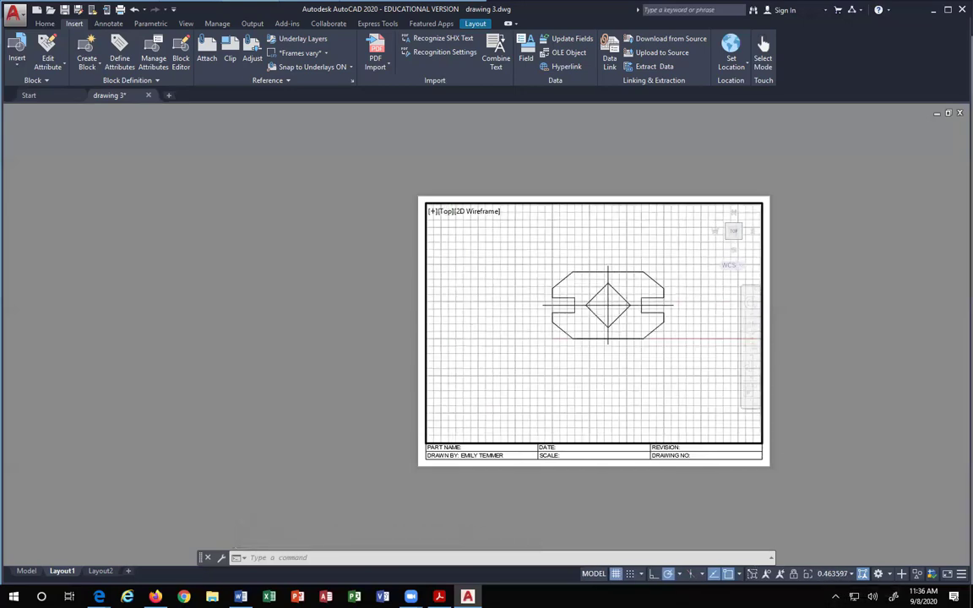
{"action": "middle_click_drag", "start_coordinate": [615, 298], "coordinate": [711, 368]}
{"action": "middle_click_drag", "start_coordinate": [647, 330], "coordinate": [549, 274]}
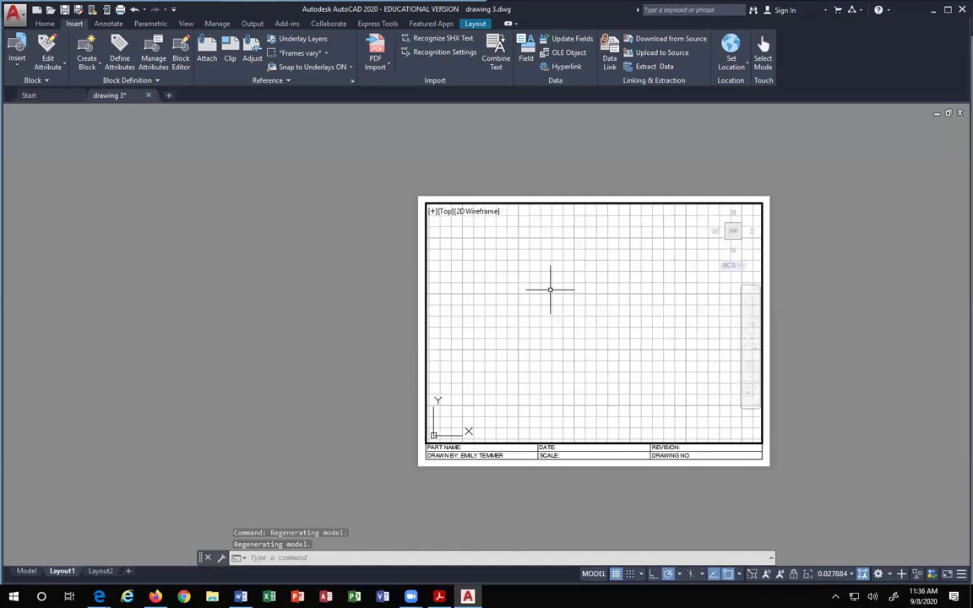
{"action": "middle_click", "coordinate": [550, 290]}
{"action": "middle_click", "coordinate": [550, 290]}
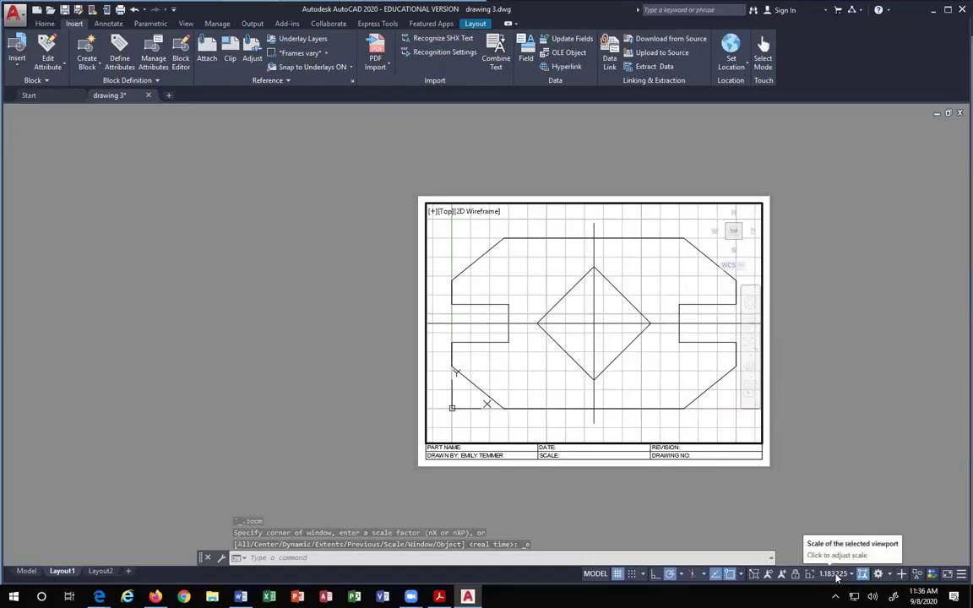
Set the shim viewport scale to 1:1, then return to paper space on Layout1.
{"action": "left_click", "coordinate": [837, 574]}
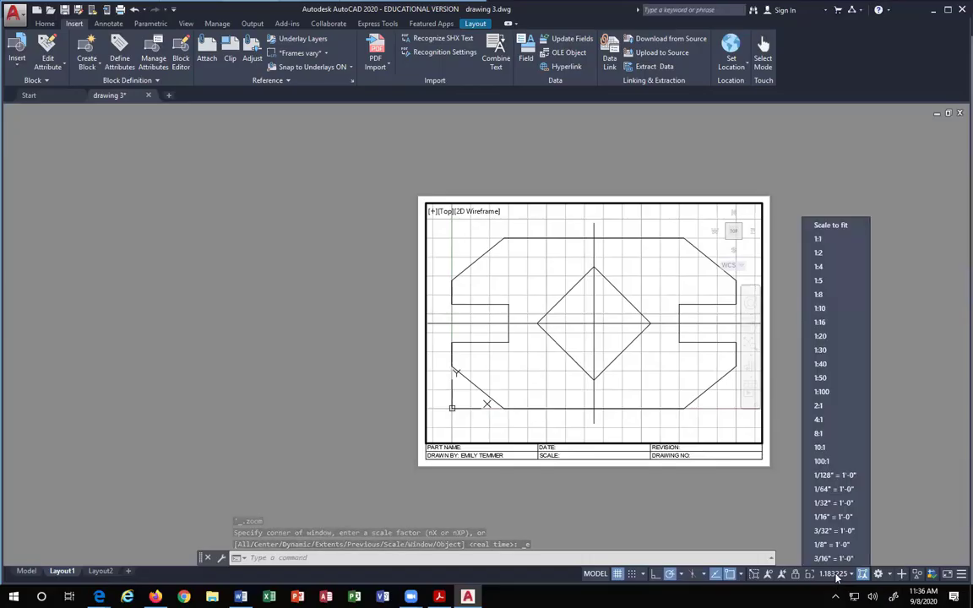
{"action": "left_click", "coordinate": [821, 239]}
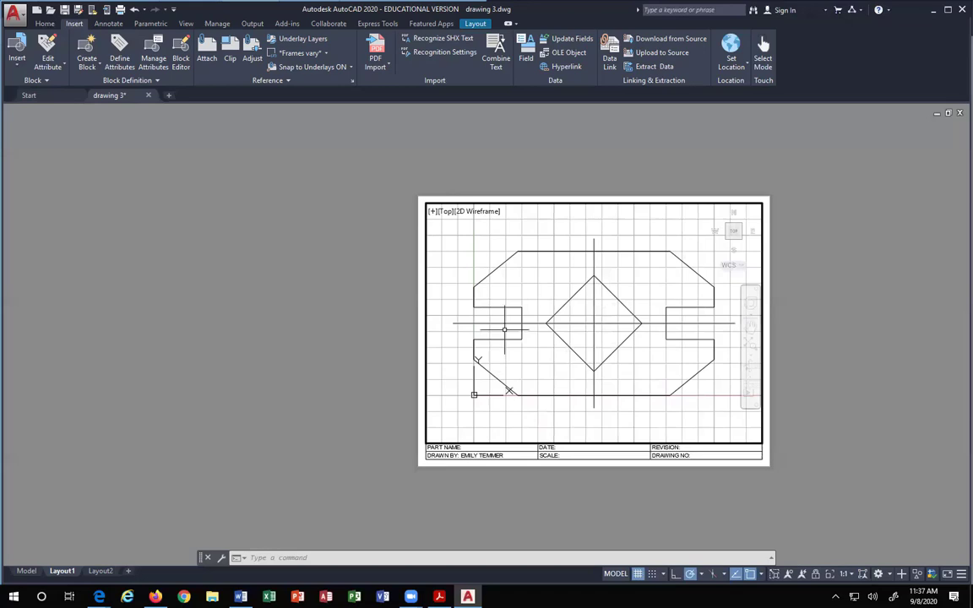
{"action": "middle_click", "coordinate": [632, 295]}
{"action": "middle_click", "coordinate": [632, 295]}
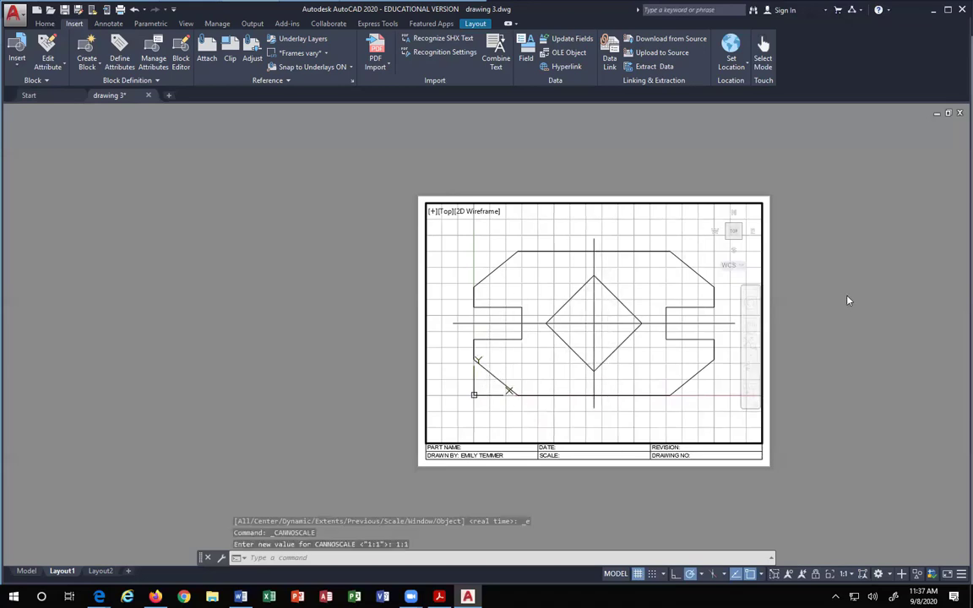
{"action": "double_click", "coordinate": [891, 297]}
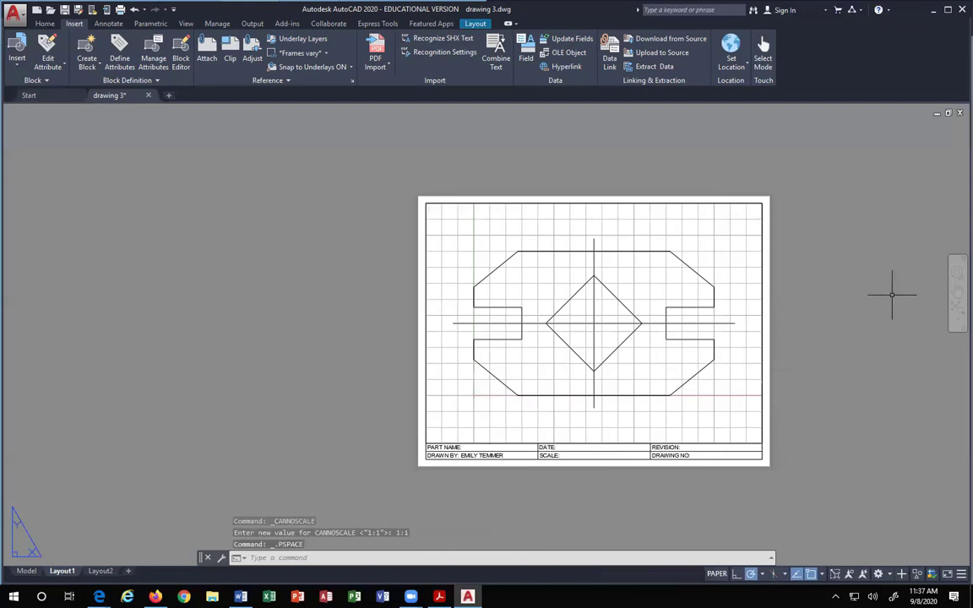
{"action": "scroll", "coordinate": [822, 285], "scroll_direction": "up", "scroll_amount": 2}
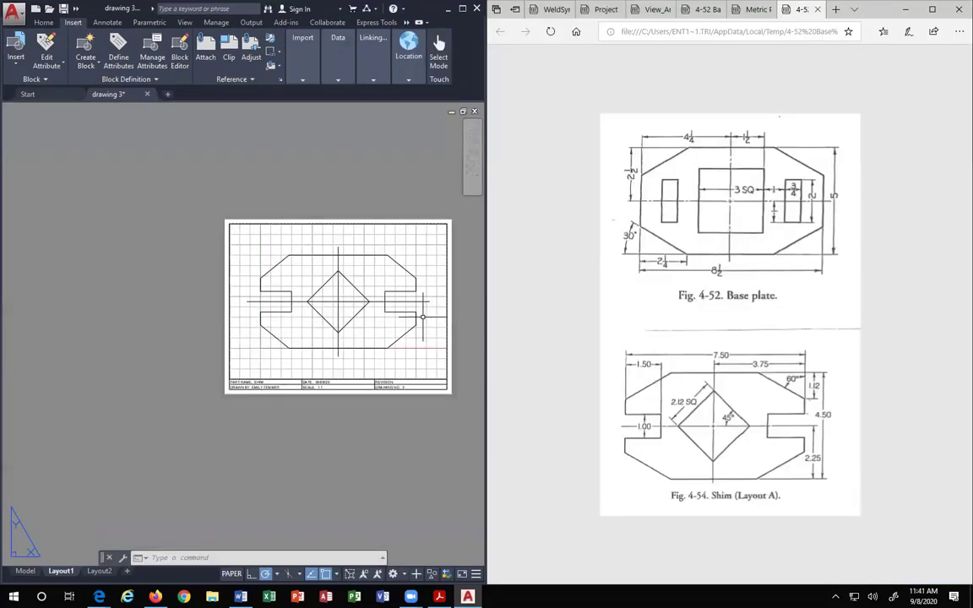
Zoom and pan Layout1 so the whole title-block sheet fits in the window beside Edge.
{"action": "scroll", "coordinate": [262, 296], "scroll_direction": "up", "scroll_amount": 2}
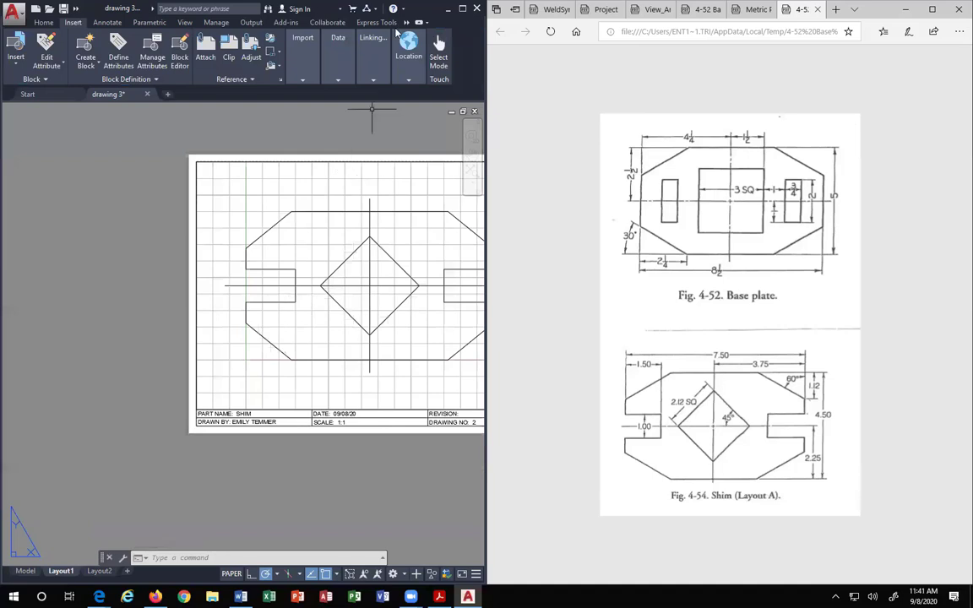
{"action": "left_click", "coordinate": [124, 402]}
{"action": "left_click", "coordinate": [46, 423]}
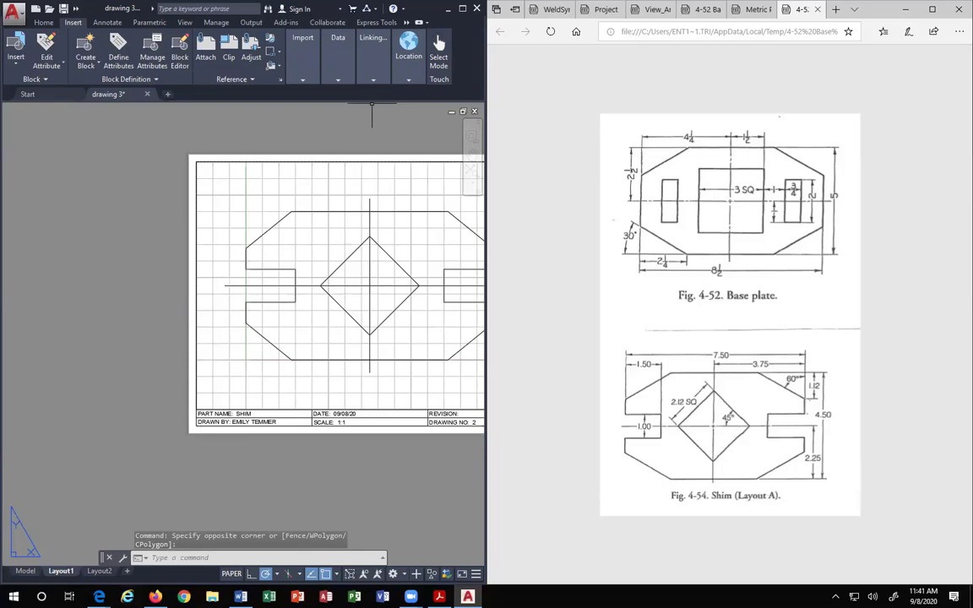
{"action": "left_click", "coordinate": [338, 50]}
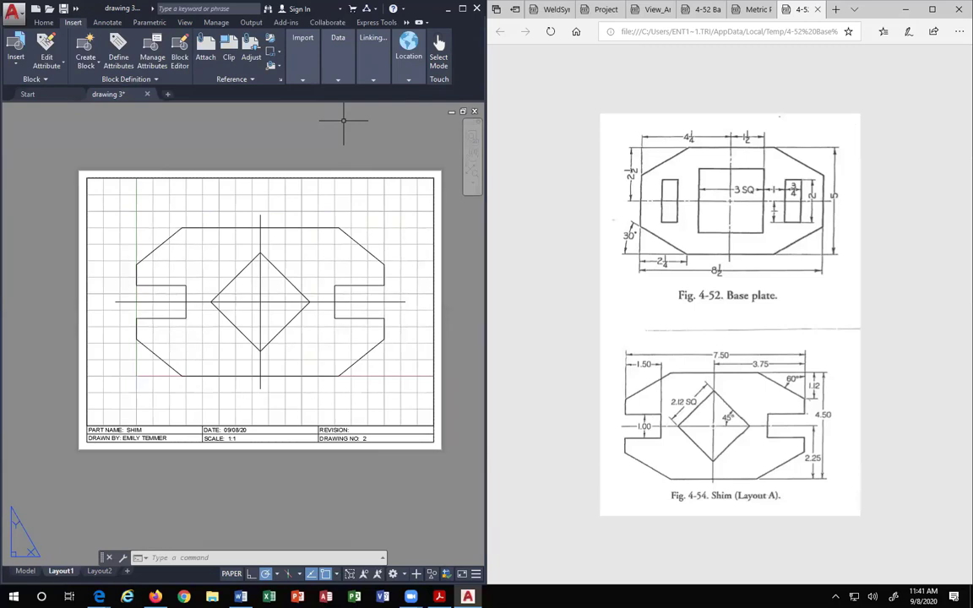
Open the Plot dialog for Layout1 alone via Print > Plot, continuing with a single sheet.
{"action": "left_click", "coordinate": [15, 13]}
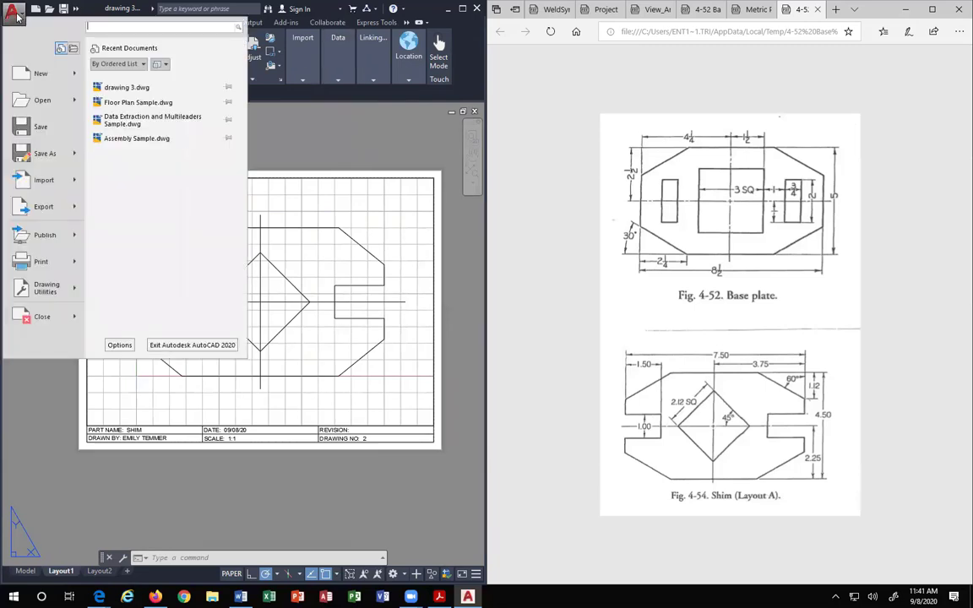
{"action": "mouse_move", "coordinate": [44, 263]}
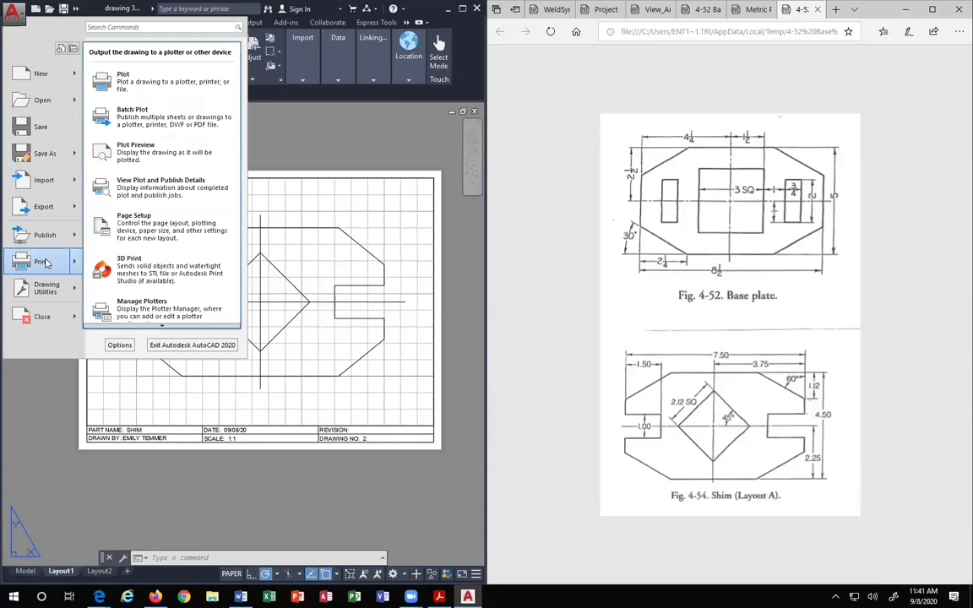
{"action": "left_click", "coordinate": [42, 262]}
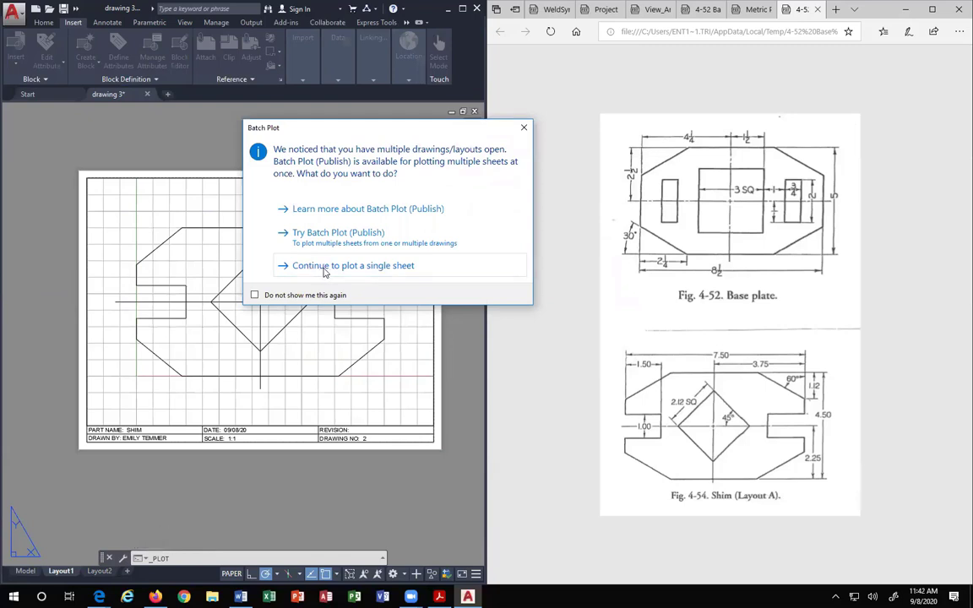
{"action": "left_click", "coordinate": [324, 267]}
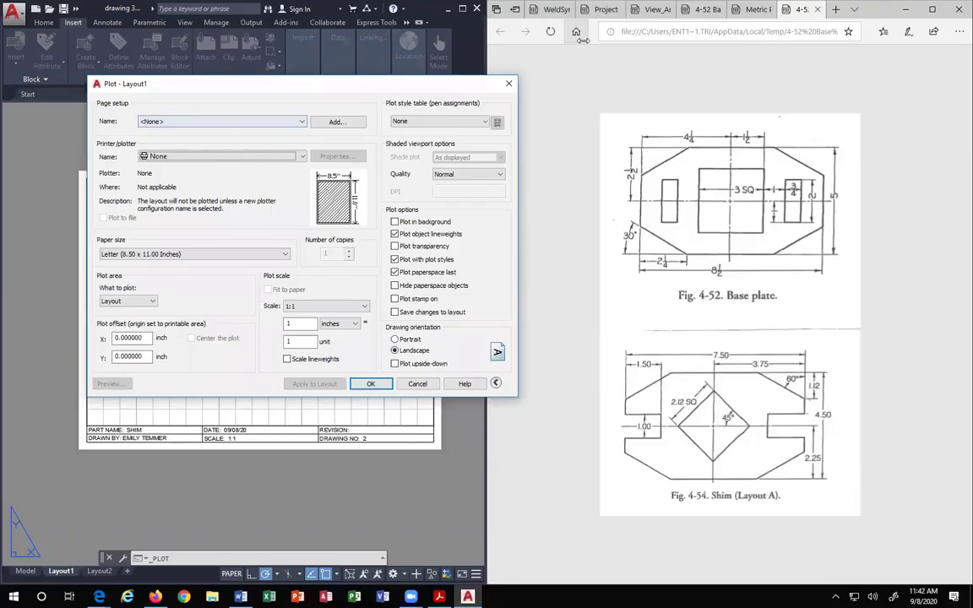
Choose Microsoft Print to PDF as the printer, keeping Letter paper and Layout as the plot area.
{"action": "left_click", "coordinate": [156, 156]}
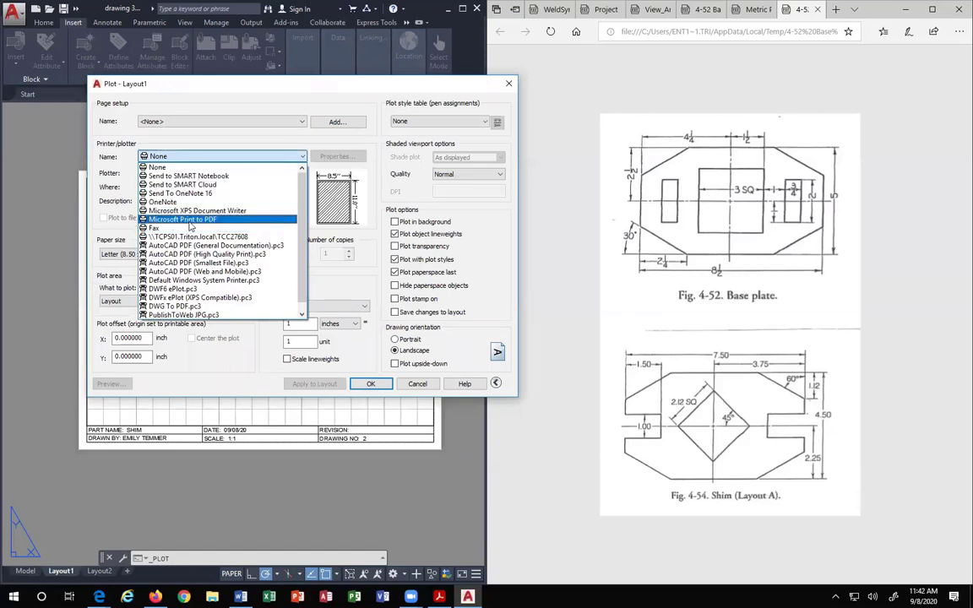
{"action": "left_click", "coordinate": [190, 220]}
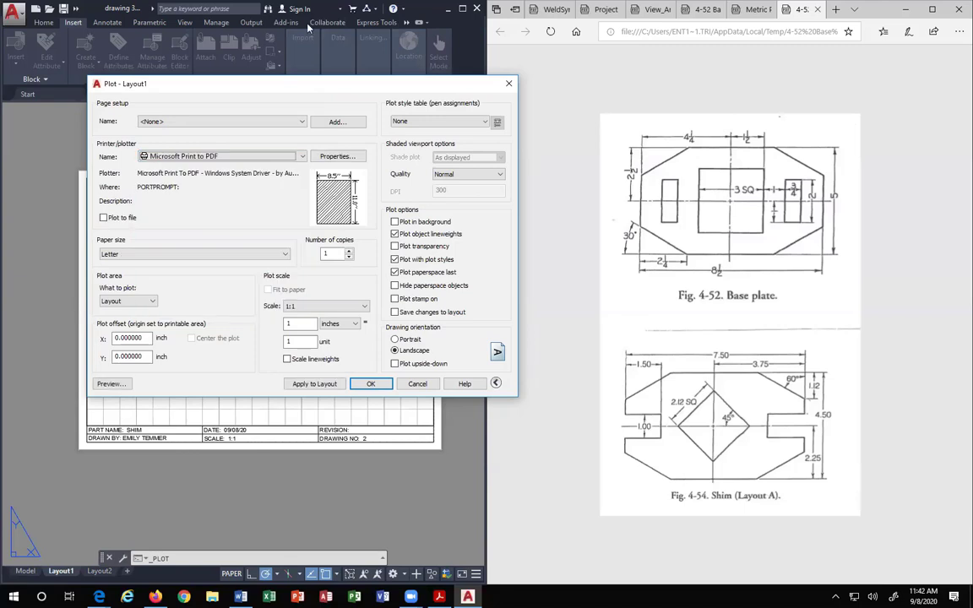
{"action": "left_click", "coordinate": [213, 257]}
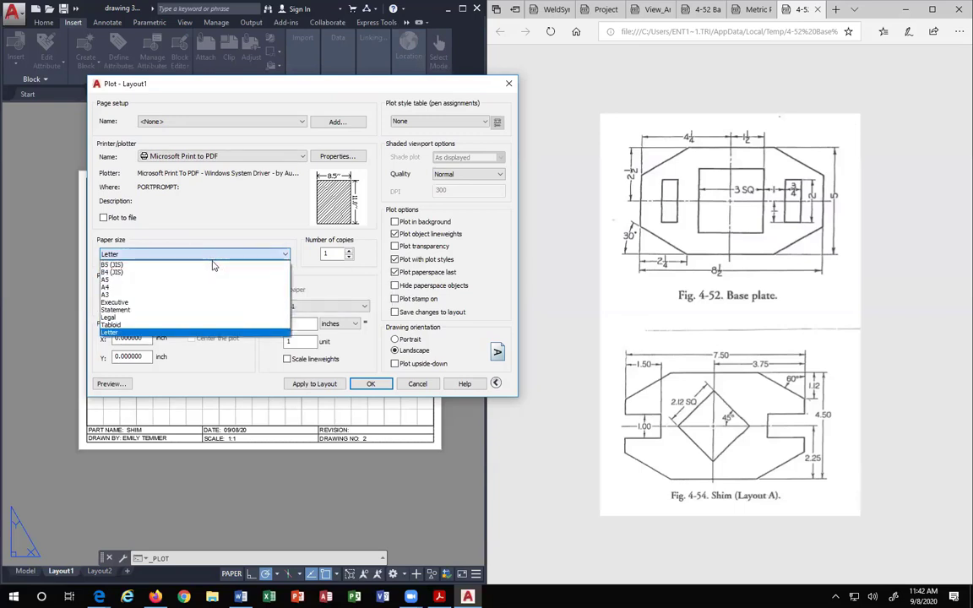
{"action": "left_click", "coordinate": [131, 256]}
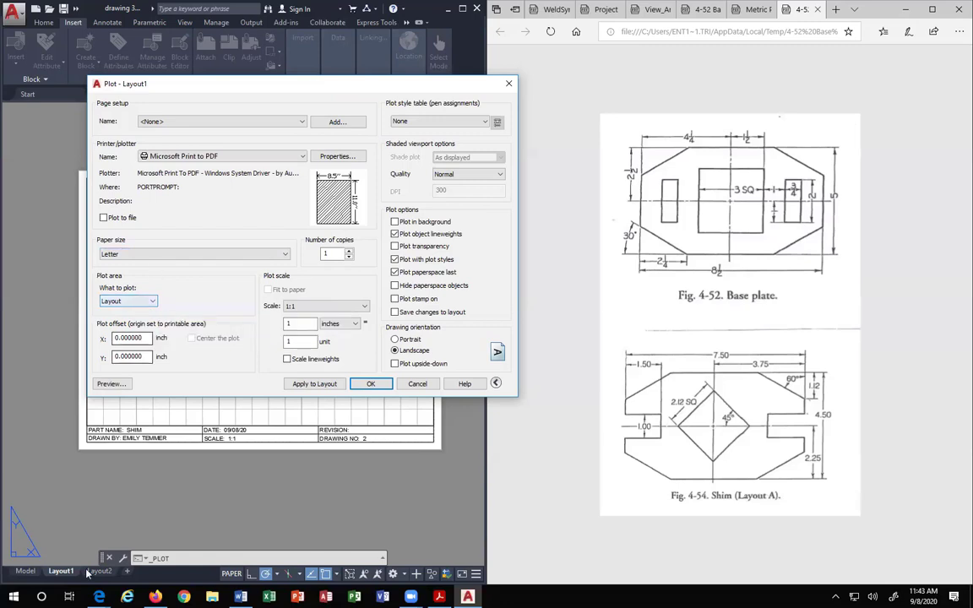
{"action": "left_click", "coordinate": [153, 302]}
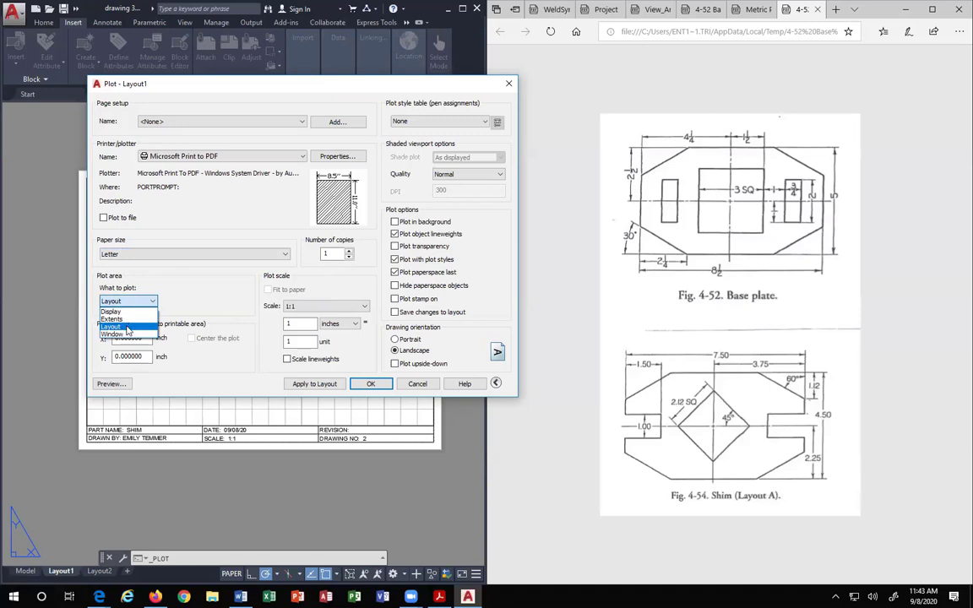
{"action": "left_click", "coordinate": [128, 327]}
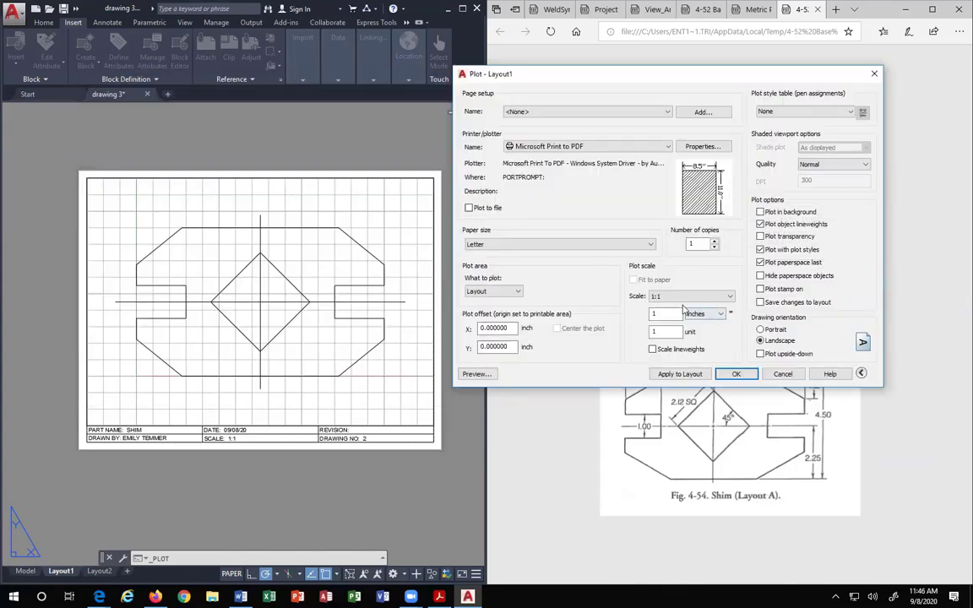
Apply the monochrome.ctb plot style table so the plot prints in black and white.
{"action": "left_click_drag", "start_coordinate": [836, 74], "coordinate": [727, 77]}
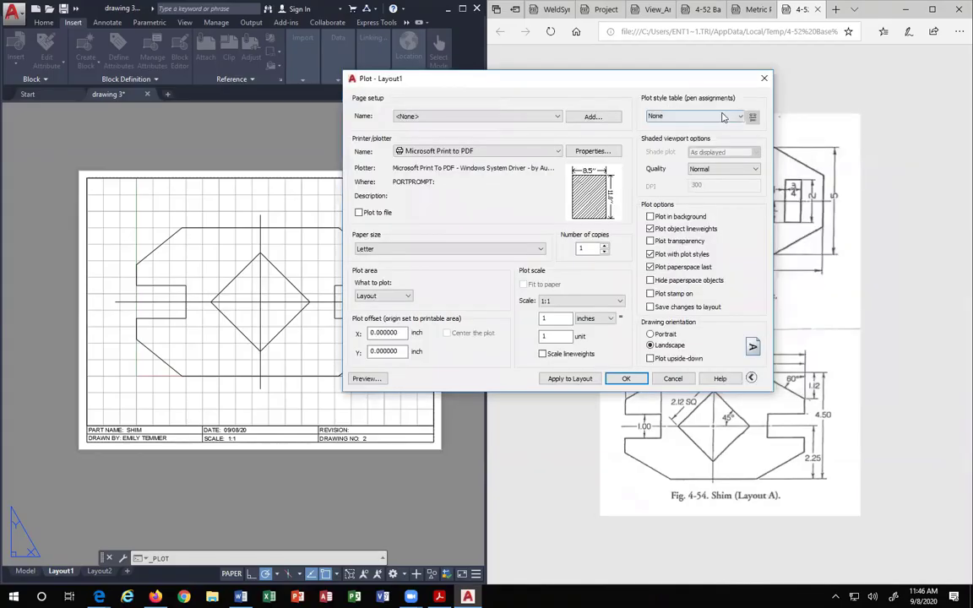
{"action": "left_click", "coordinate": [724, 117]}
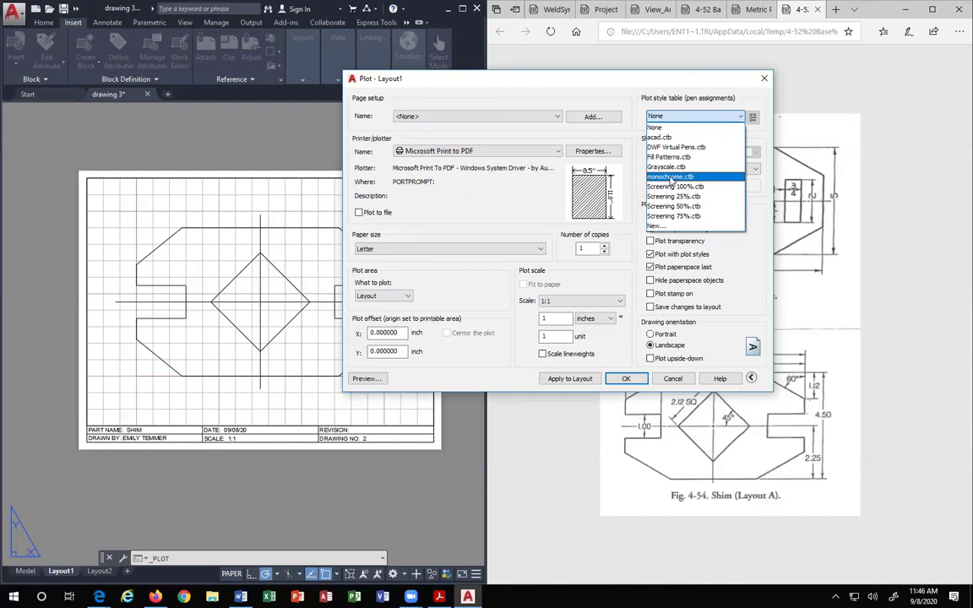
{"action": "left_click", "coordinate": [674, 178]}
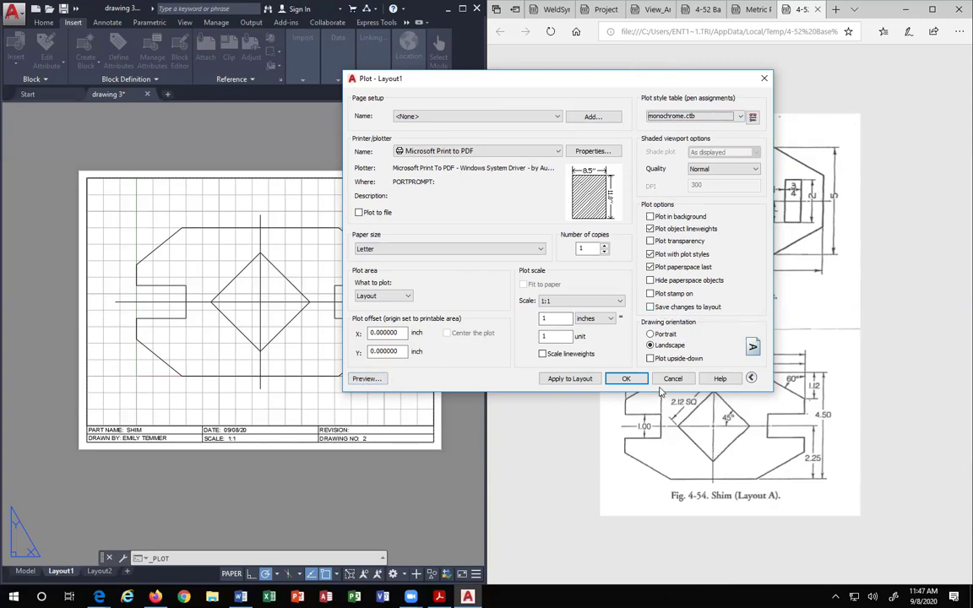
Preview the black-and-white shim sheet with its border and title block, then close the preview.
{"action": "left_click", "coordinate": [368, 380]}
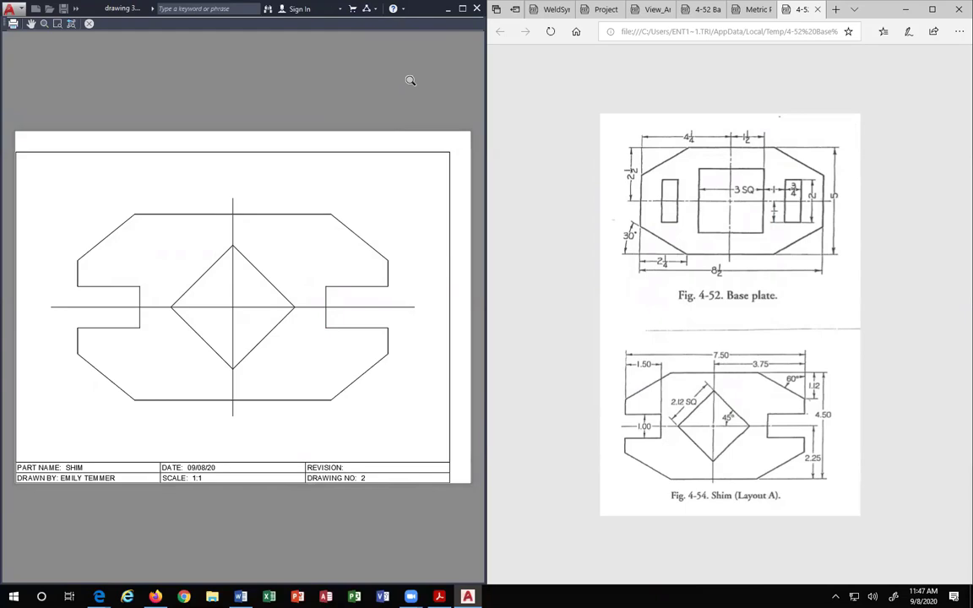
{"action": "key", "text": "Escape"}
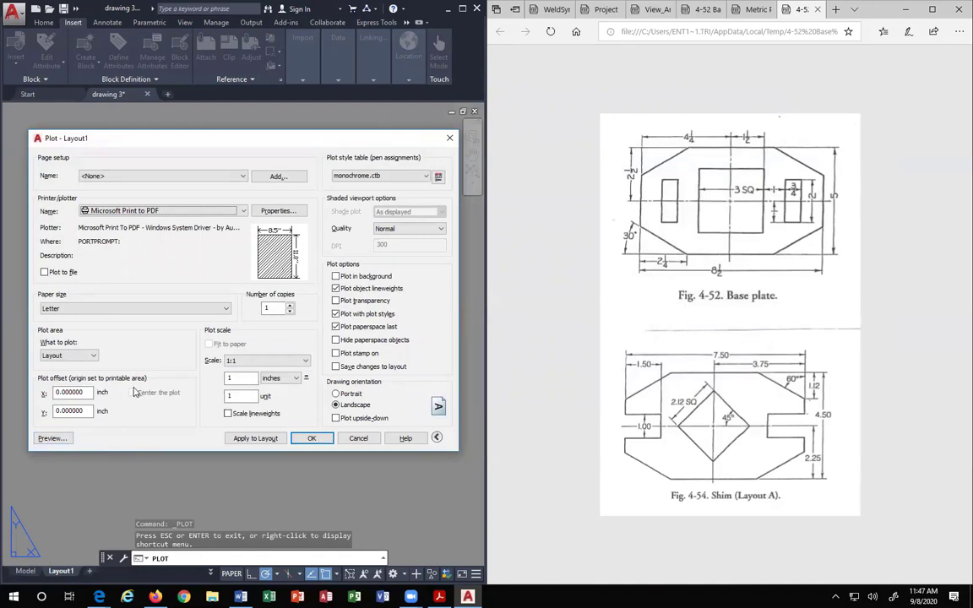
Plot a window from the sheet's lower-left to the border corner, centred on the page.
{"action": "left_click", "coordinate": [80, 356]}
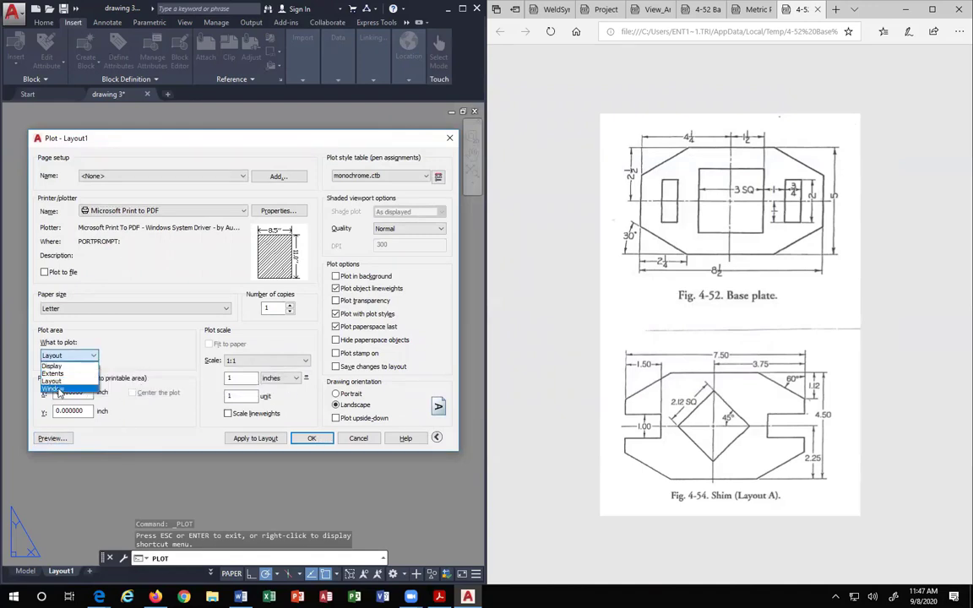
{"action": "left_click", "coordinate": [59, 394]}
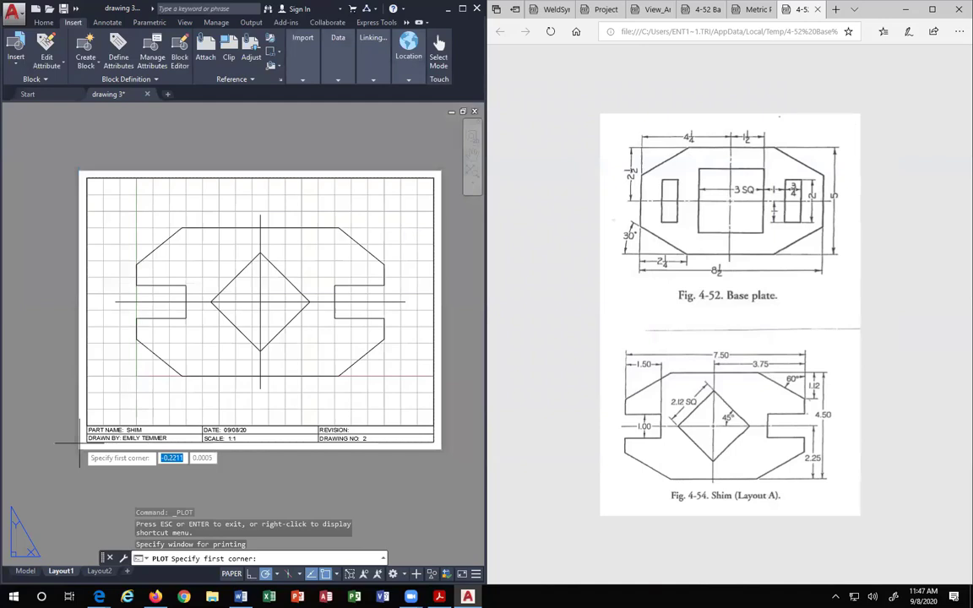
{"action": "left_click", "coordinate": [87, 440]}
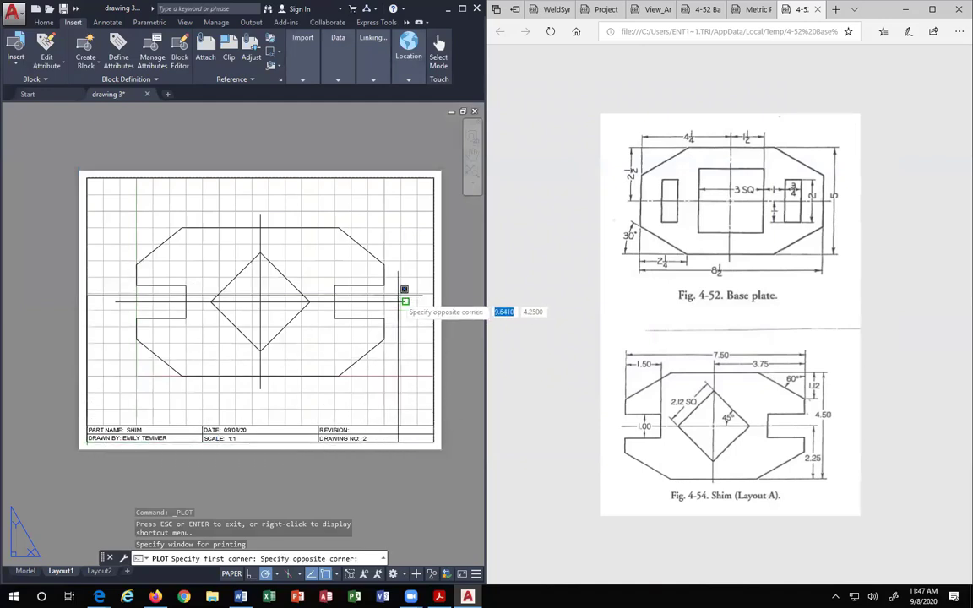
{"action": "left_click", "coordinate": [434, 174]}
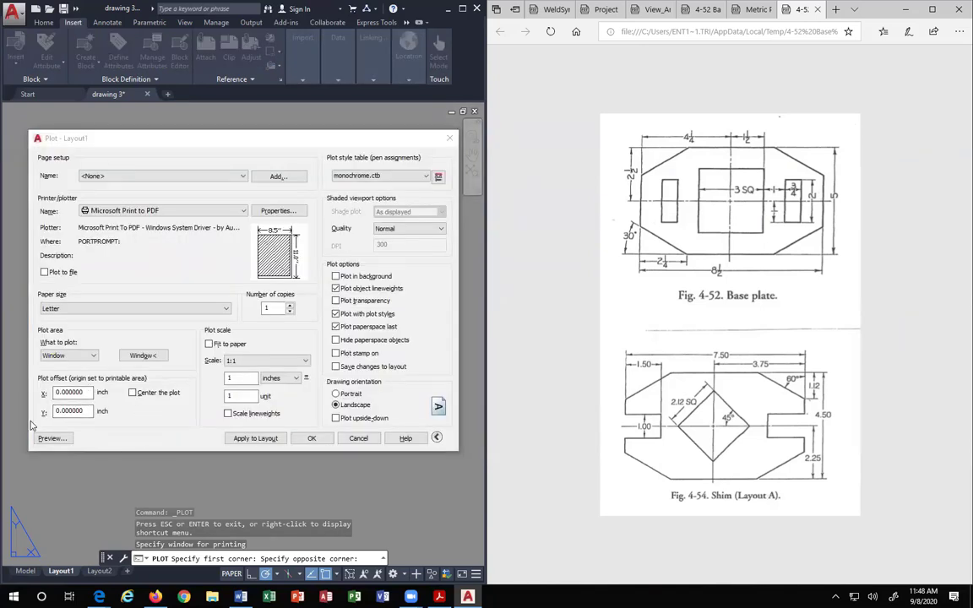
{"action": "left_click", "coordinate": [131, 394]}
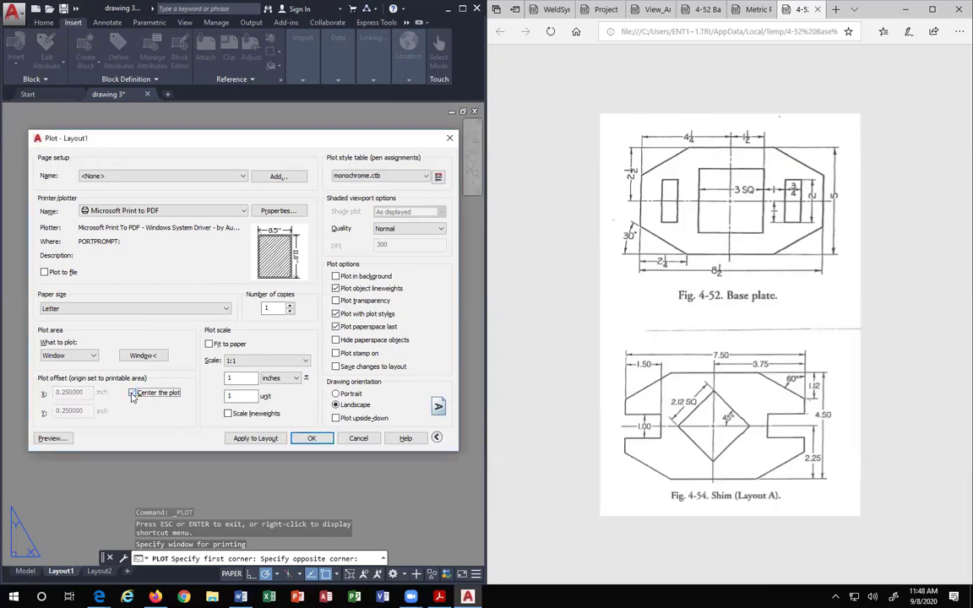
Preview the centred shim plot, then proceed to plotting Layout1 to a PDF file.
{"action": "left_click", "coordinate": [52, 438]}
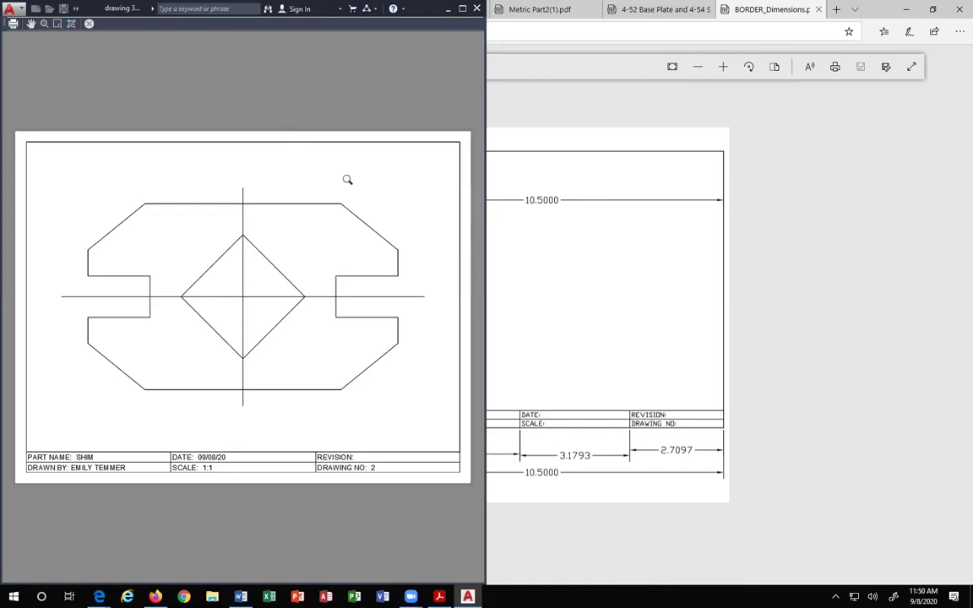
{"action": "left_click", "coordinate": [588, 306]}
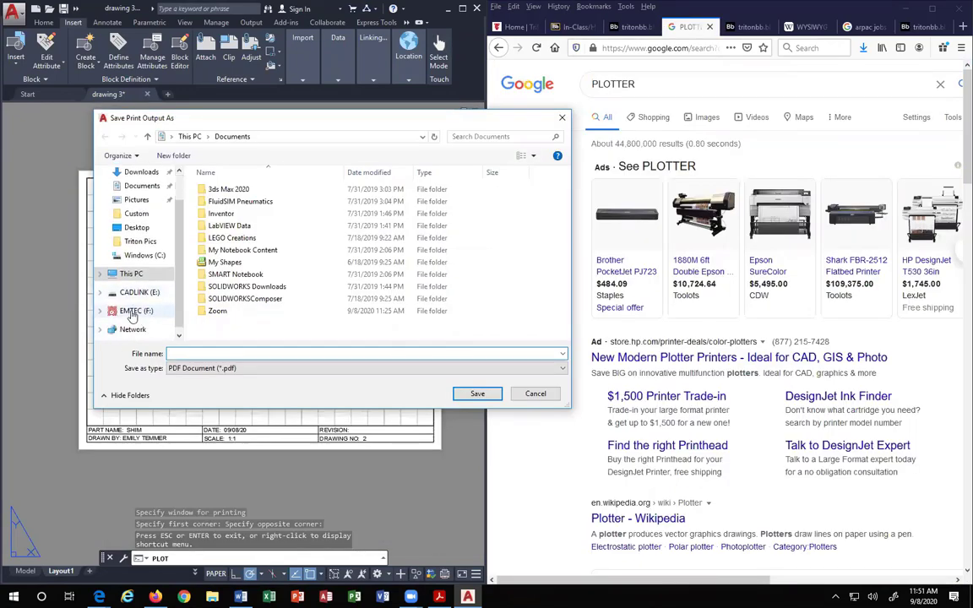
Save the PDF plot into a newly created ENT252 FALL 2020 folder on the EMTEC (F:) drive.
{"action": "left_click", "coordinate": [130, 311]}
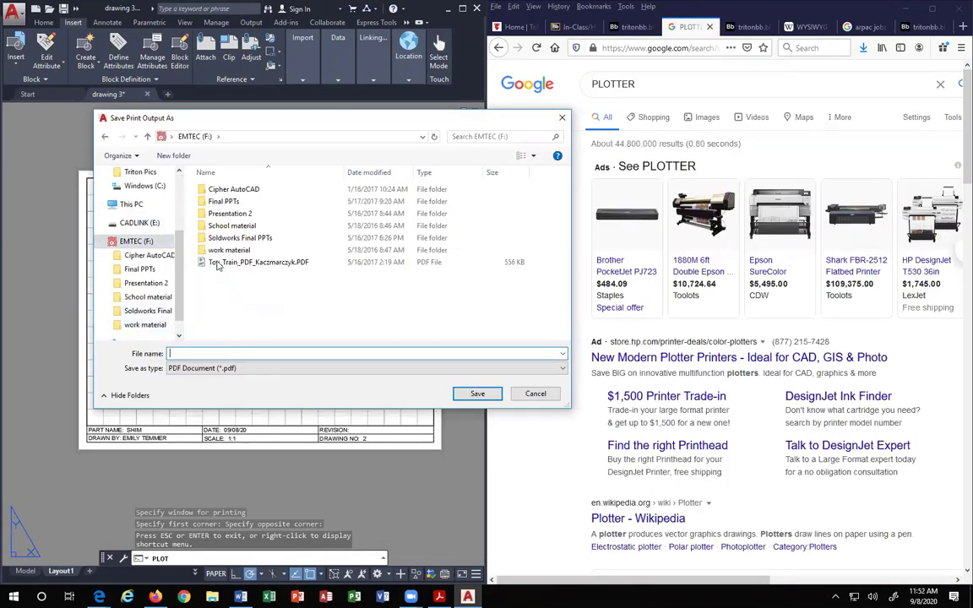
{"action": "left_click", "coordinate": [164, 156]}
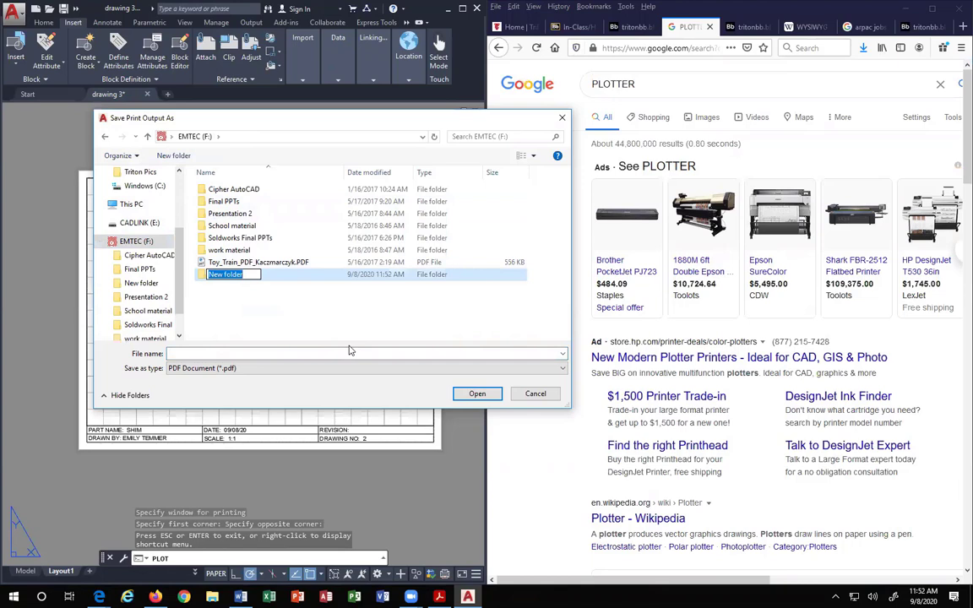
{"action": "type", "text": "ent"}
{"action": "key", "text": "BackSpace"}
{"action": "key", "text": "BackSpace"}
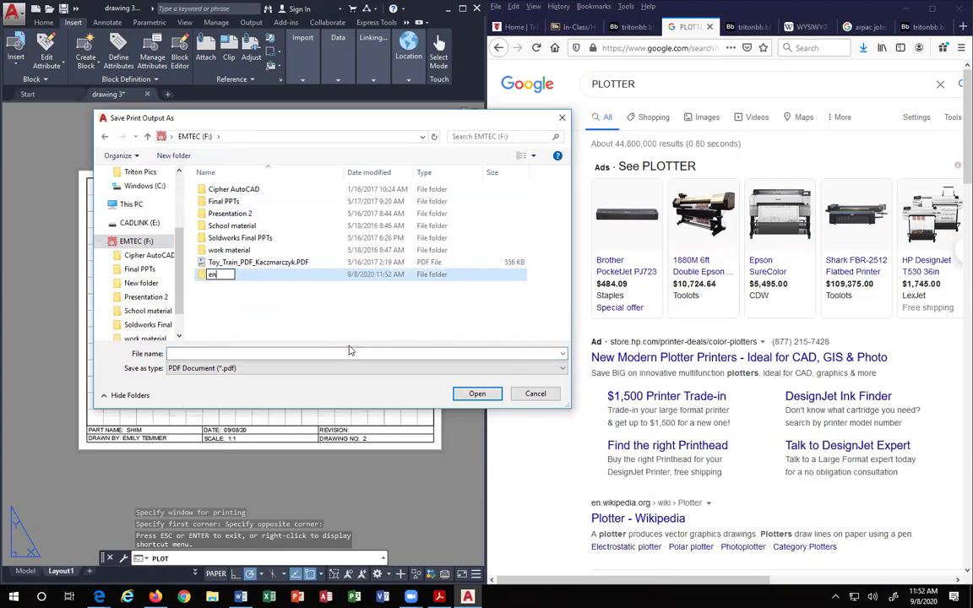
{"action": "key", "text": "BackSpace"}
{"action": "type", "text": "ENT252 FALL 2020"}
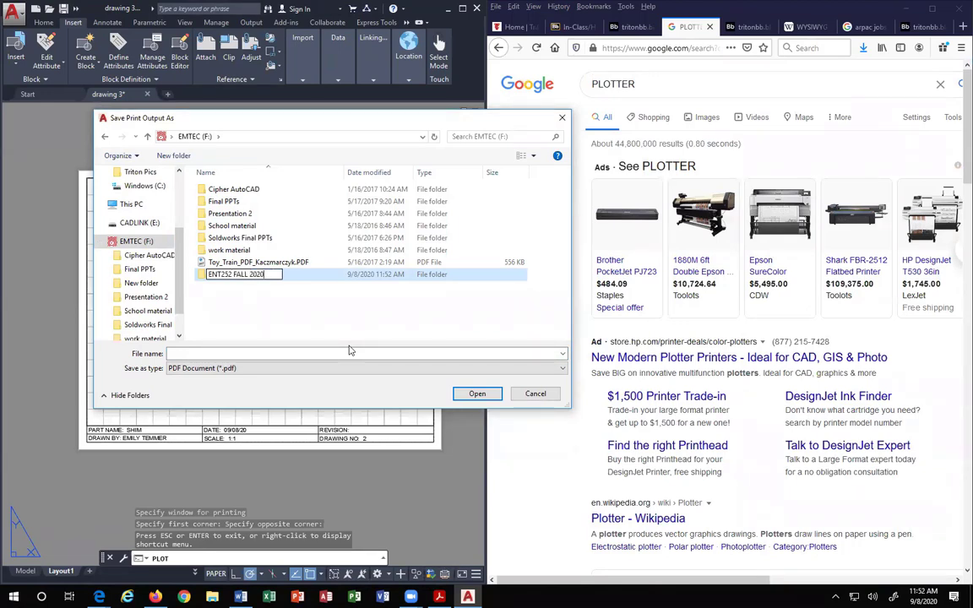
{"action": "key", "text": "Return"}
{"action": "key", "text": "Return"}
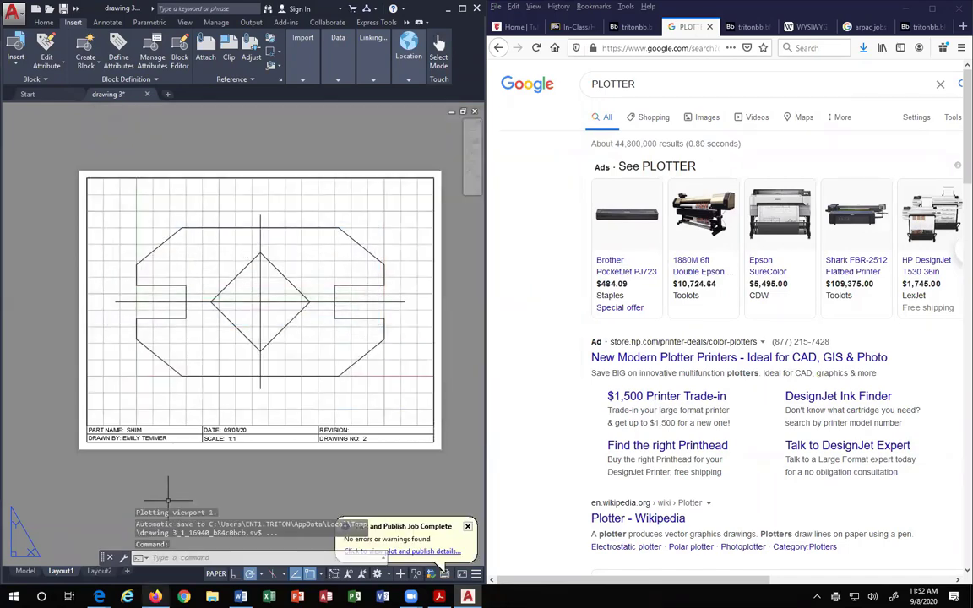
In the maximized browser, start a course email addressed to All Instructor Users.
{"action": "double_click", "coordinate": [849, 8]}
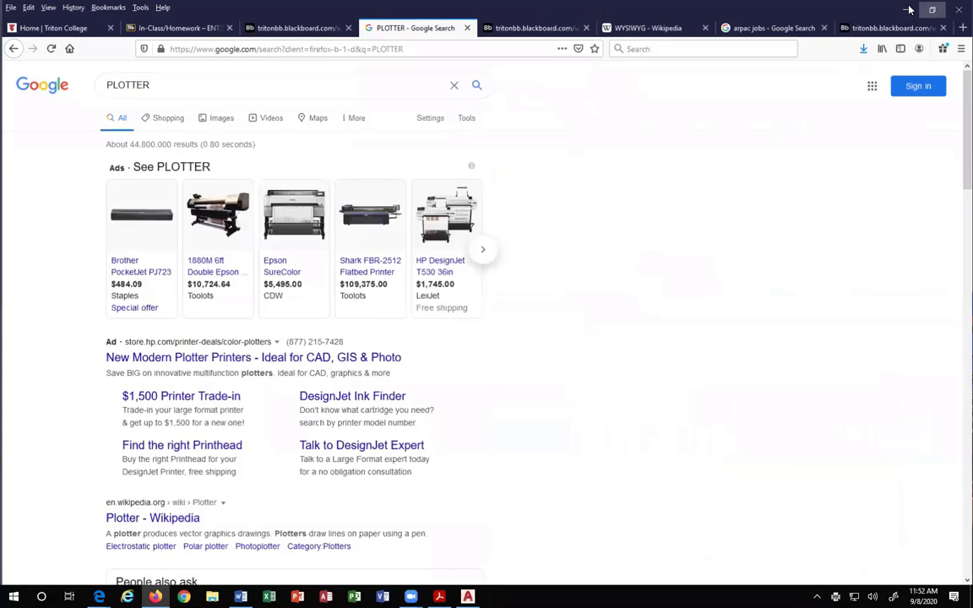
{"action": "left_click", "coordinate": [173, 26]}
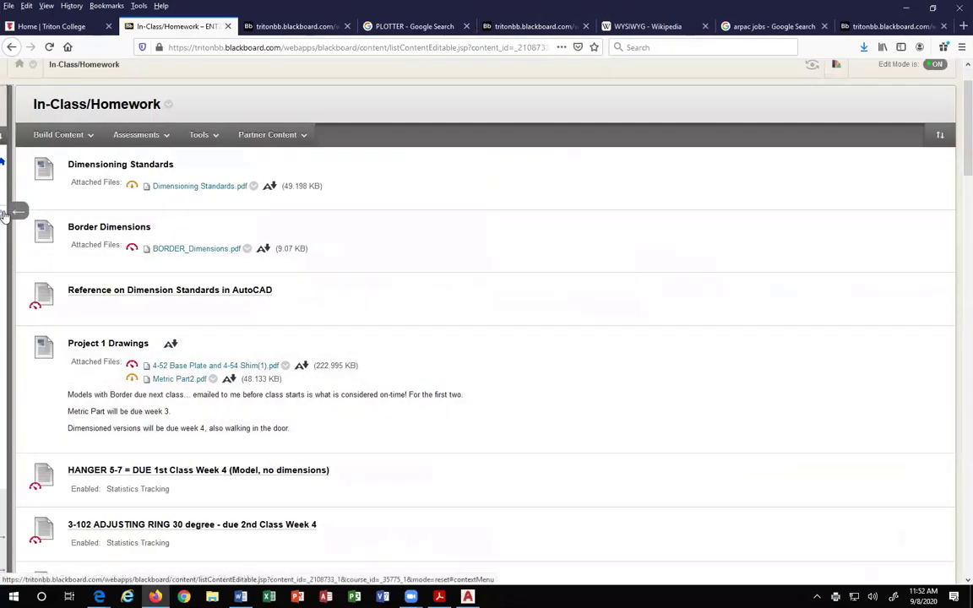
{"action": "left_click", "coordinate": [10, 211]}
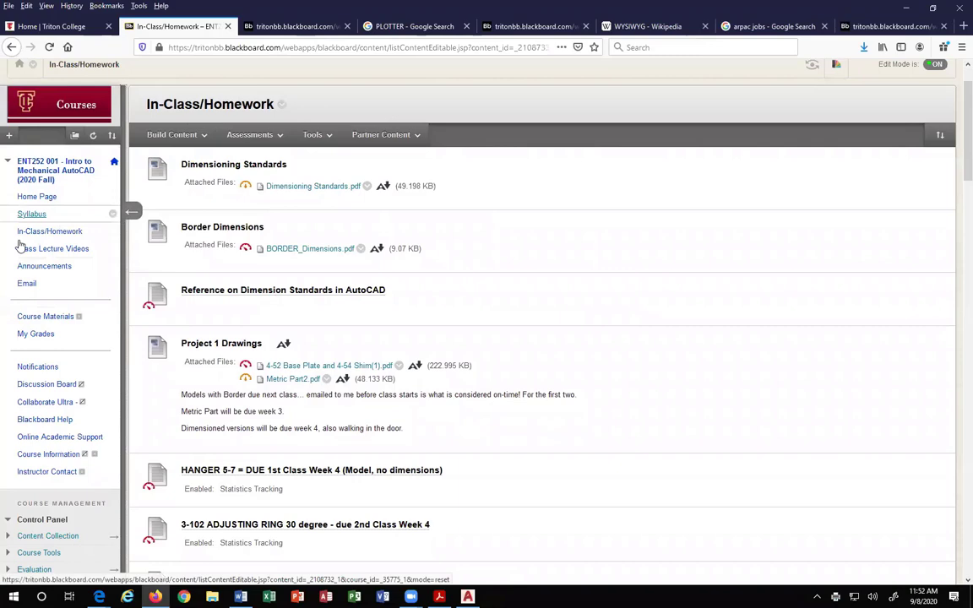
{"action": "left_click", "coordinate": [27, 283]}
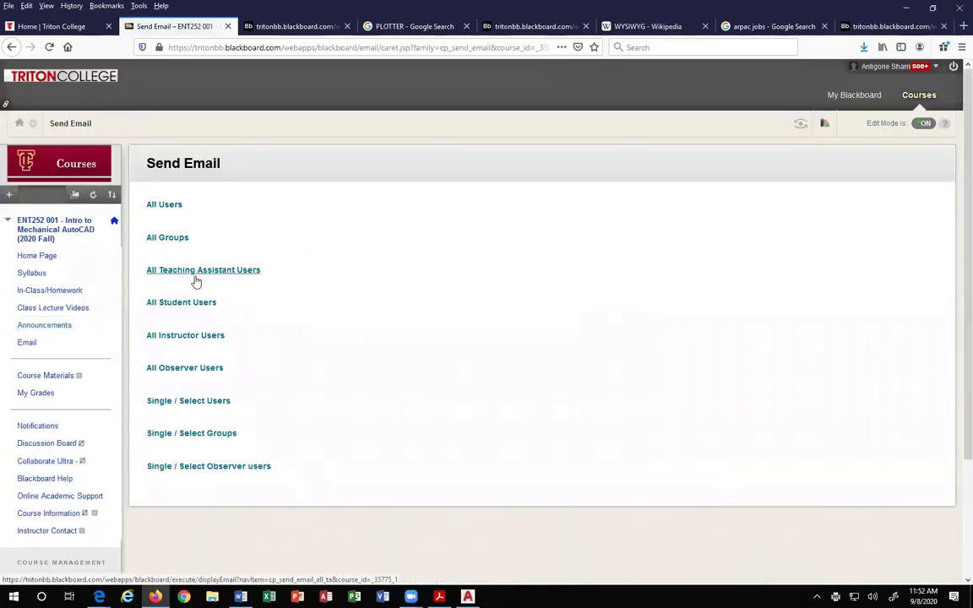
{"action": "left_click", "coordinate": [181, 339]}
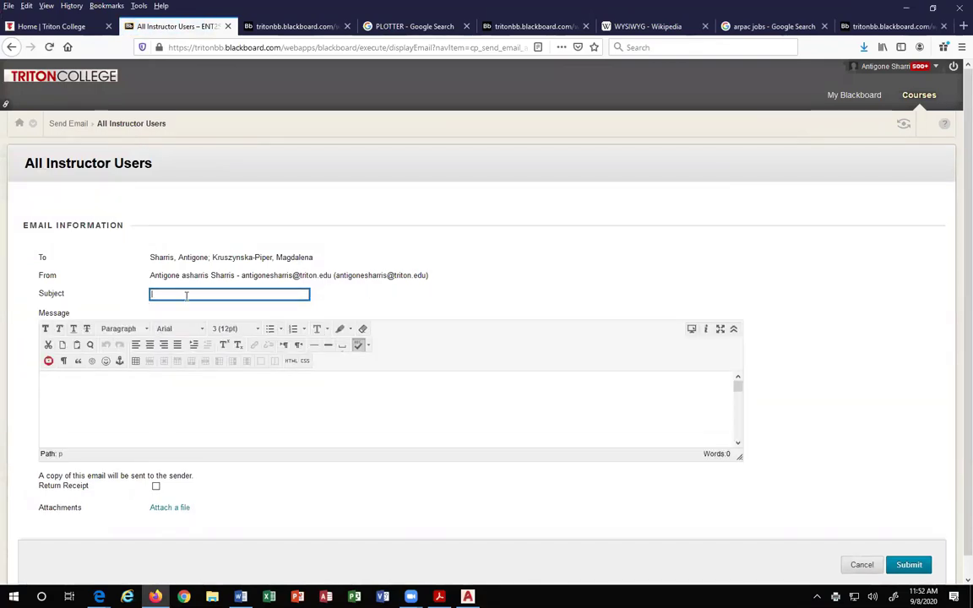
Enter the subject PART 2 and request a return receipt for the email.
{"action": "type", "text": "pART"}
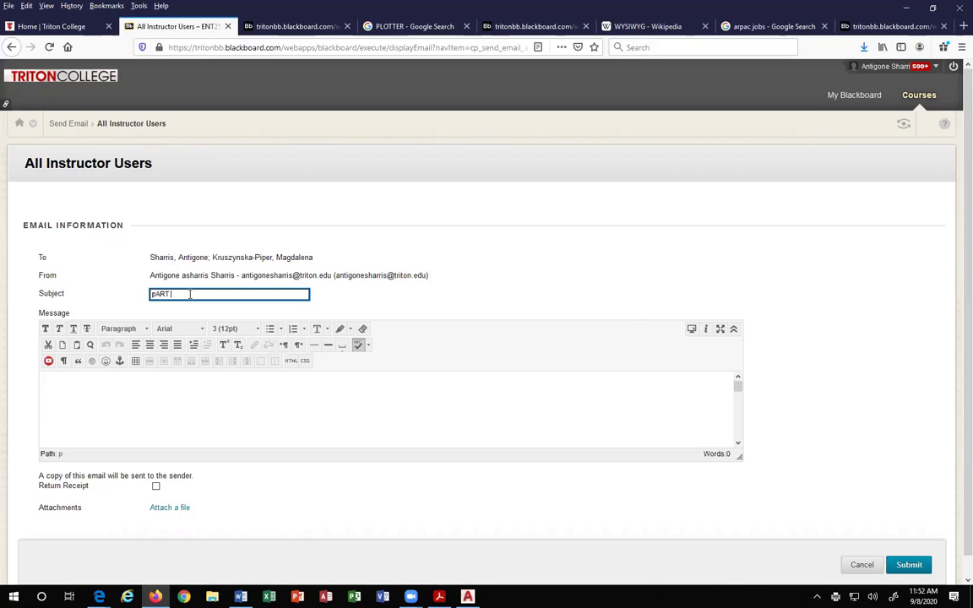
{"action": "key", "text": "BackSpace"}
{"action": "key", "text": "BackSpace"}
{"action": "key", "text": "BackSpace"}
{"action": "type", "text": "PART 2"}
{"action": "left_click", "coordinate": [83, 394]}
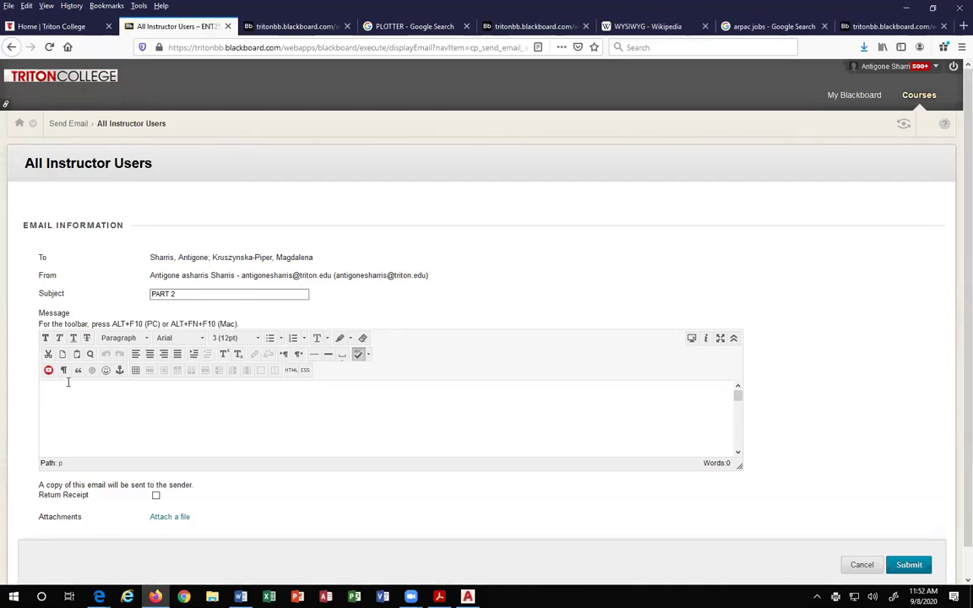
{"action": "scroll", "coordinate": [189, 487], "scroll_direction": "down", "scroll_amount": 1}
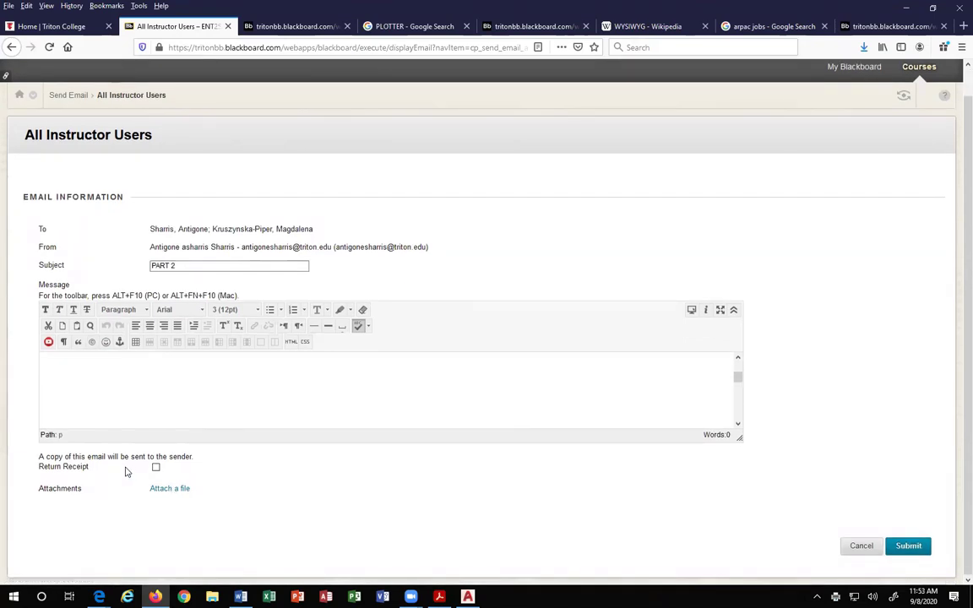
{"action": "left_click", "coordinate": [156, 469]}
Attach PART 2.pdf from the EMTEC (F:) drive's ENT252 FALL 2020 folder to the email.
{"action": "left_click", "coordinate": [175, 489]}
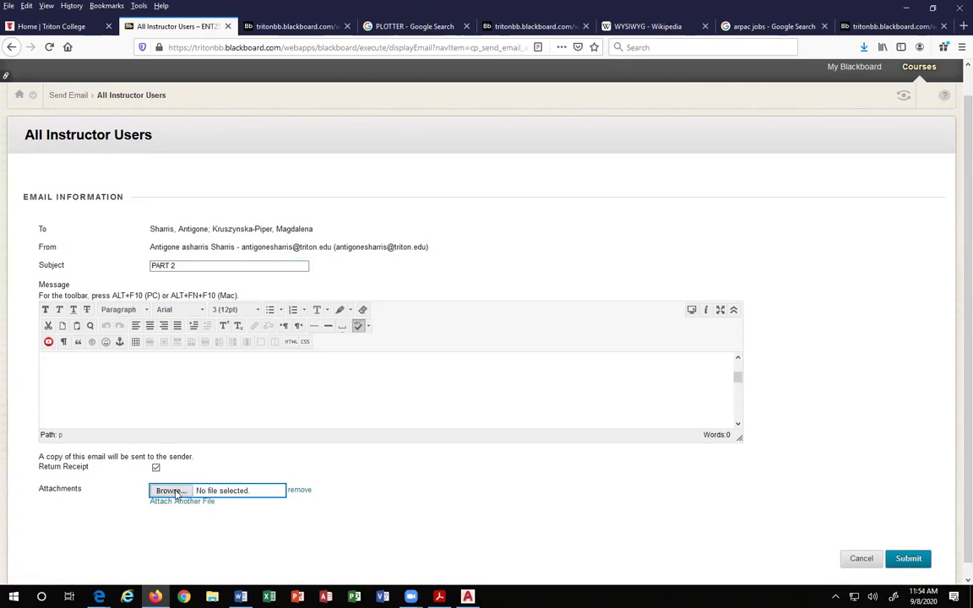
{"action": "left_click", "coordinate": [171, 491]}
{"action": "left_click", "coordinate": [42, 240]}
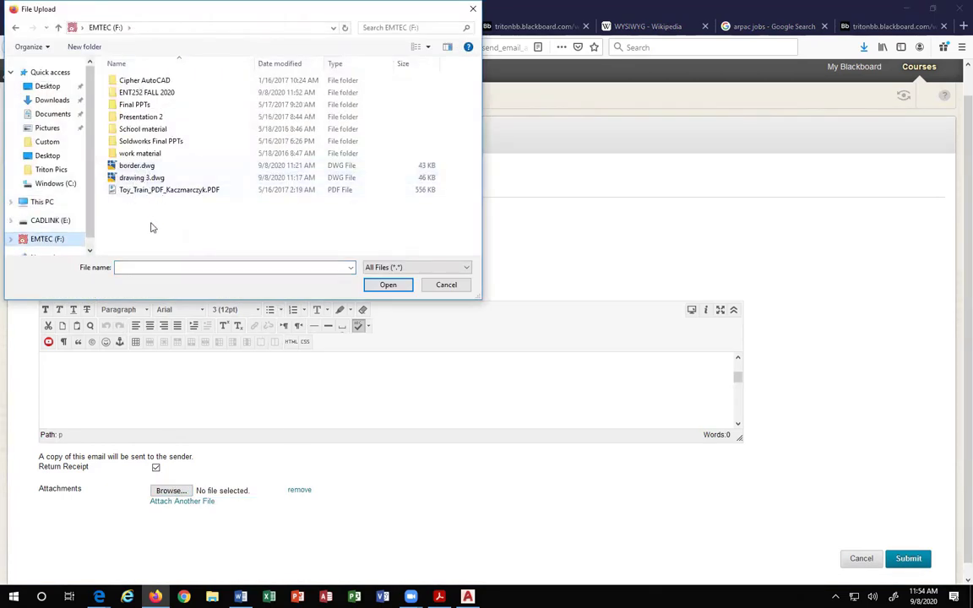
{"action": "double_click", "coordinate": [144, 92]}
{"action": "left_click", "coordinate": [134, 80]}
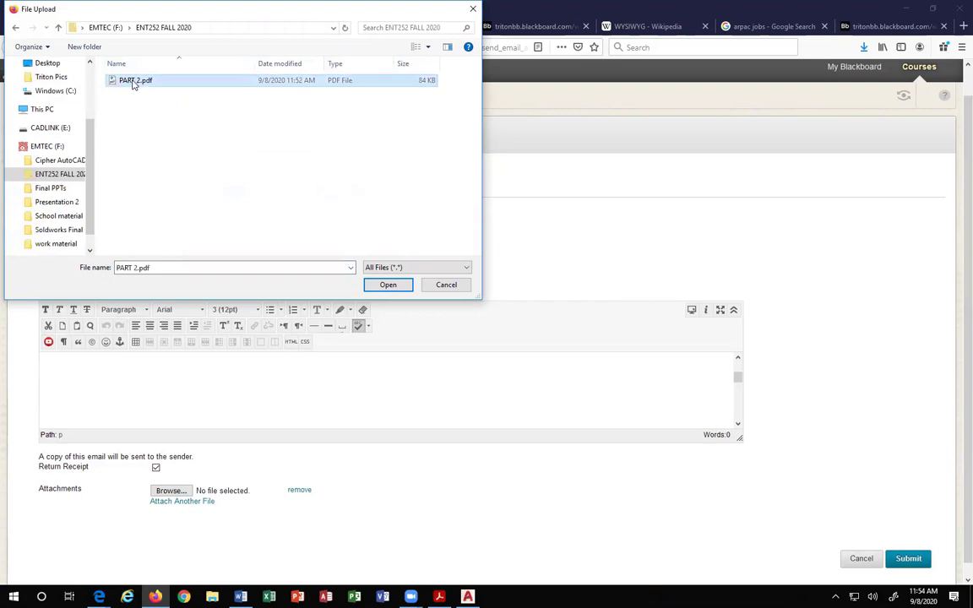
{"action": "left_click", "coordinate": [388, 286]}
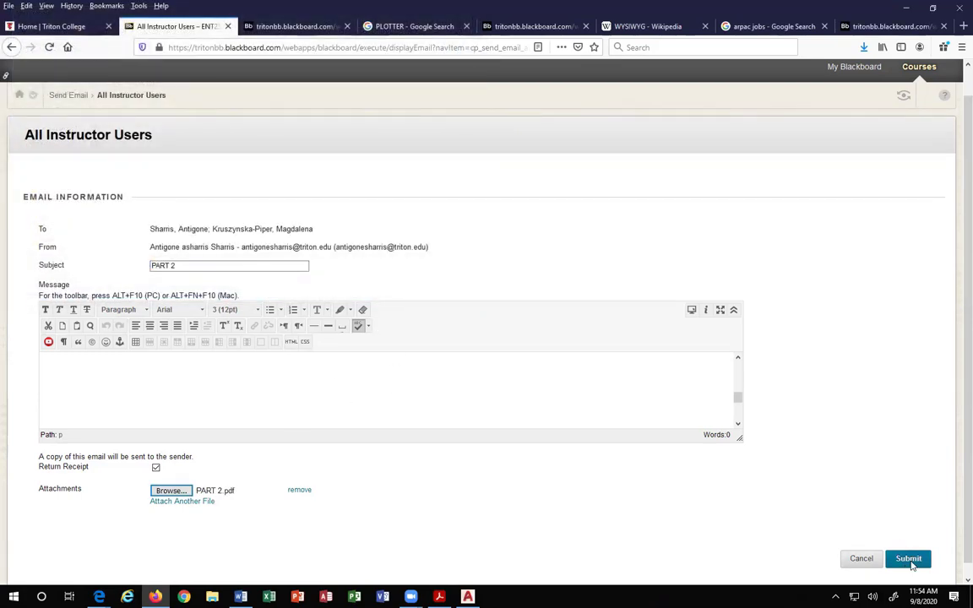
Submit the email and confirm sending it without a message body.
{"action": "left_click", "coordinate": [909, 559]}
{"action": "key", "text": "Return"}
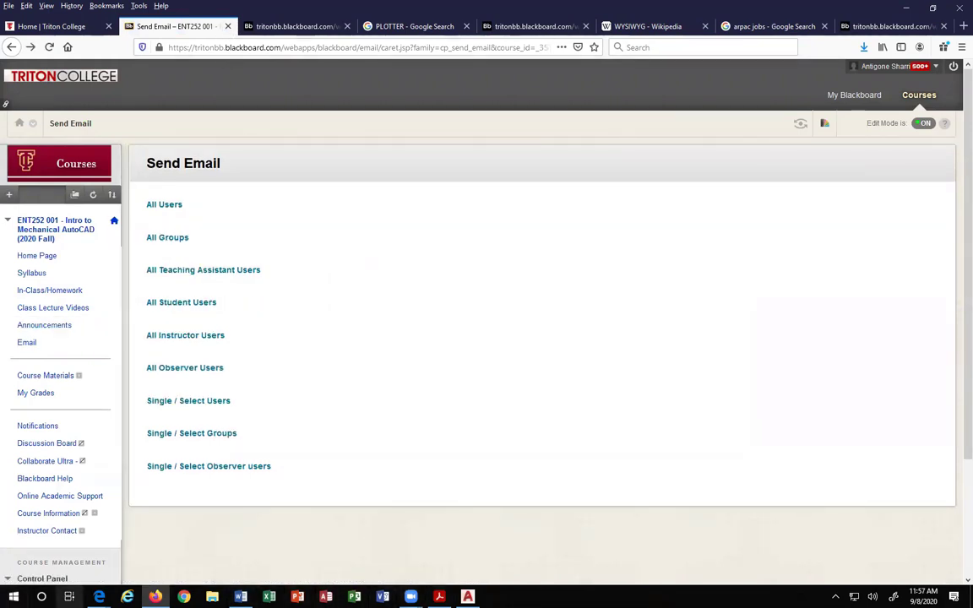
{"action": "mouse_move", "coordinate": [99, 596]}
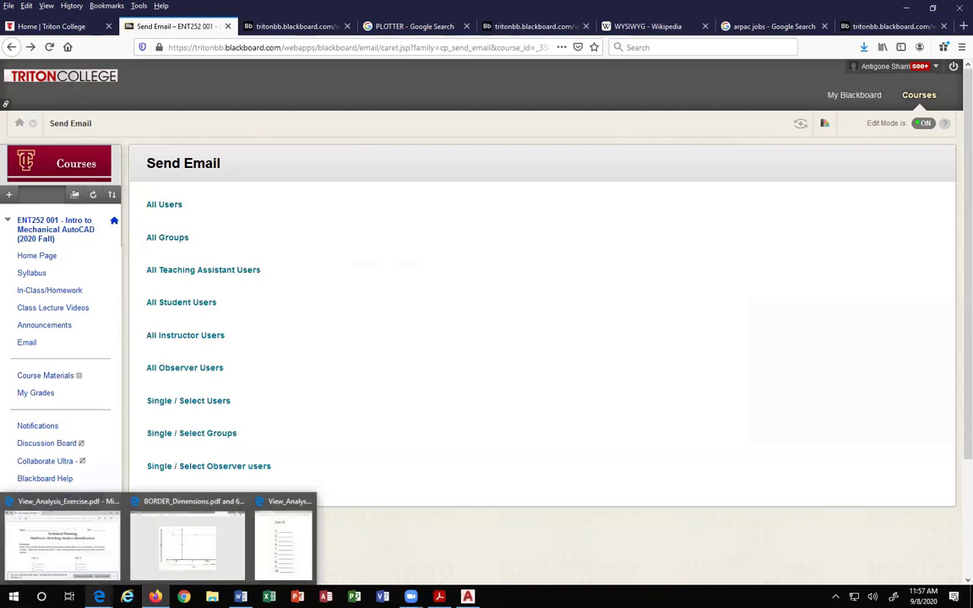